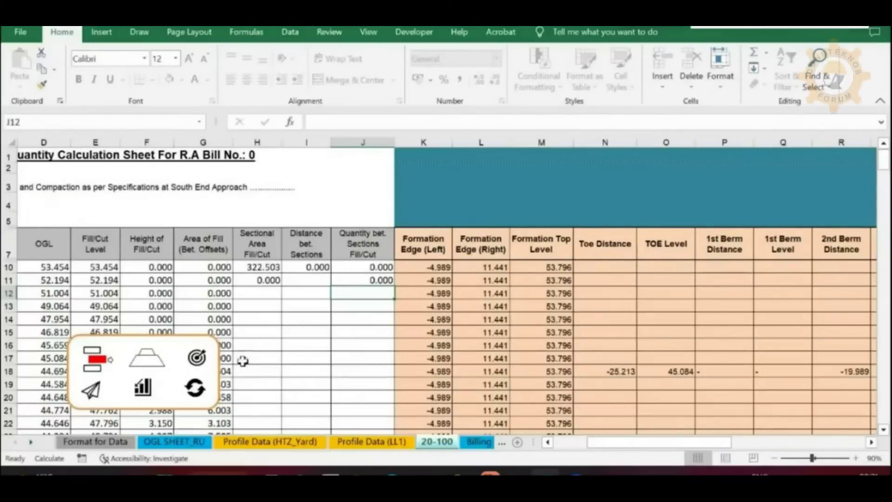
- Import the OGLs for new work into the 20-100 calculation sheet, with 120 as the final chainage
left_click(143, 393)
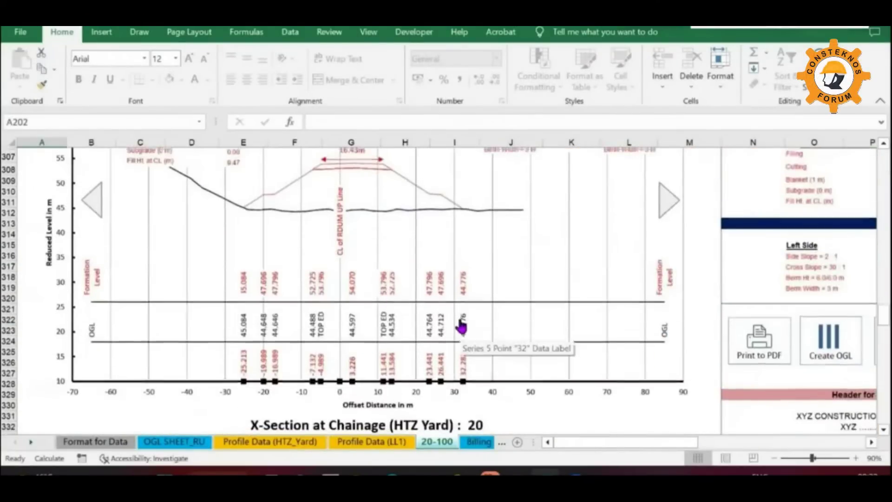
scroll(461, 327, "up", 7)
left_click(629, 251)
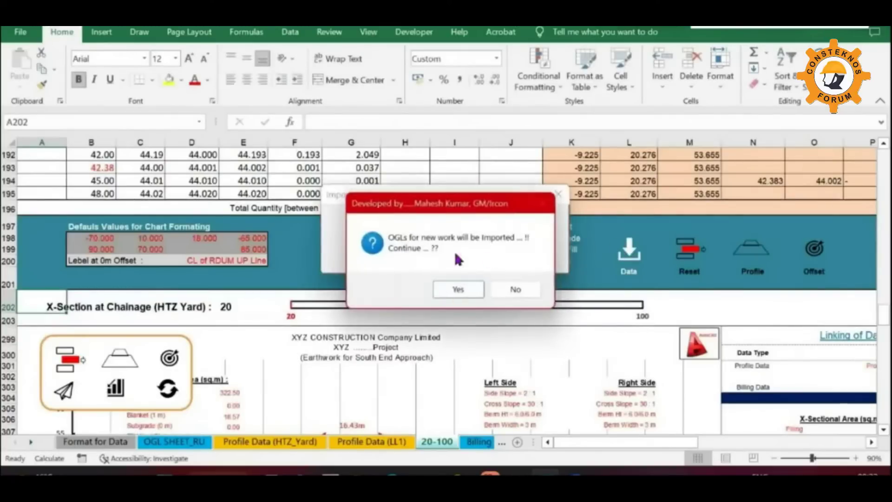
left_click(459, 289)
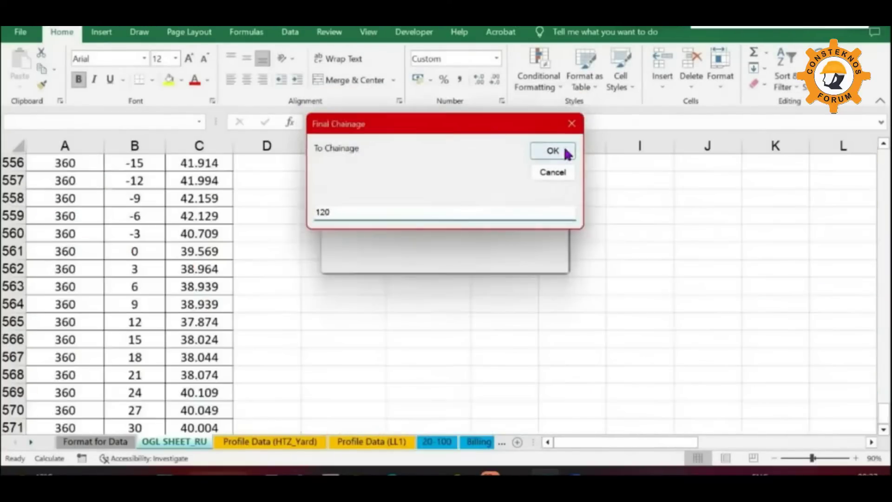
left_click(564, 149)
left_click(511, 281)
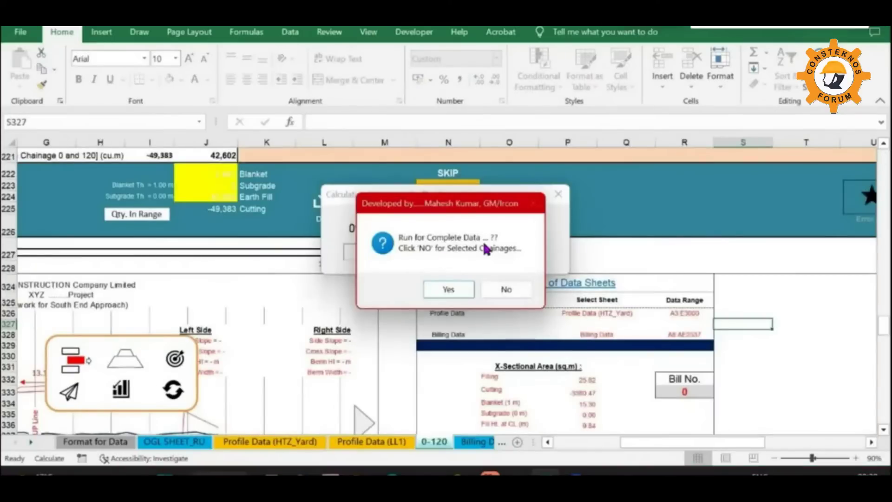
- Calculate the formation profile for the complete data, replacing the defaults with 5 m upper berm height, 0.6 m blanket thickness and 1.0 m subgrade thickness
left_click(449, 289)
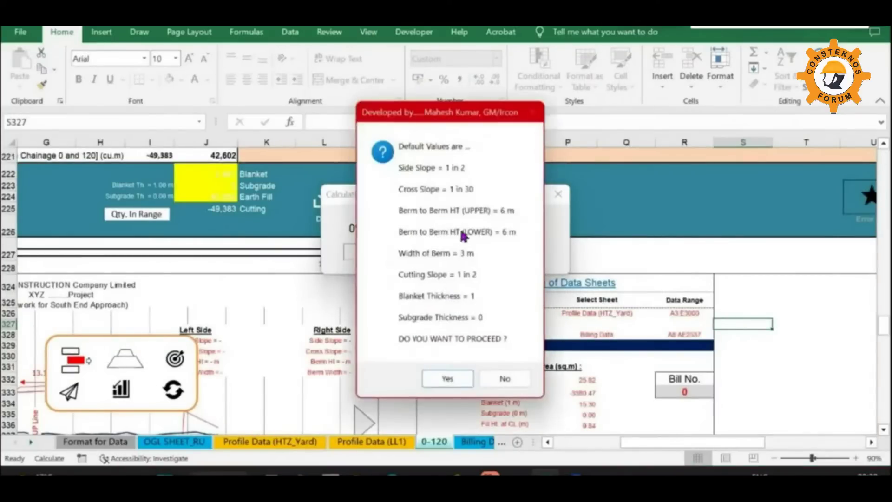
left_click(507, 379)
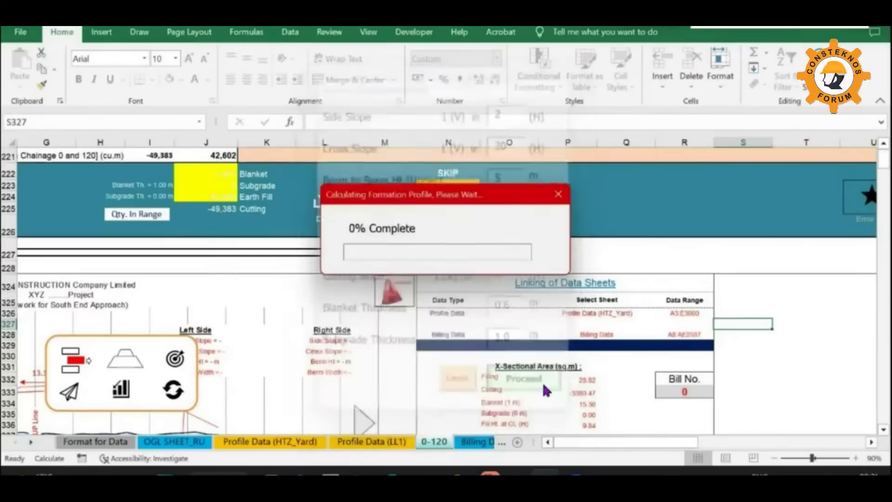
left_click(547, 388)
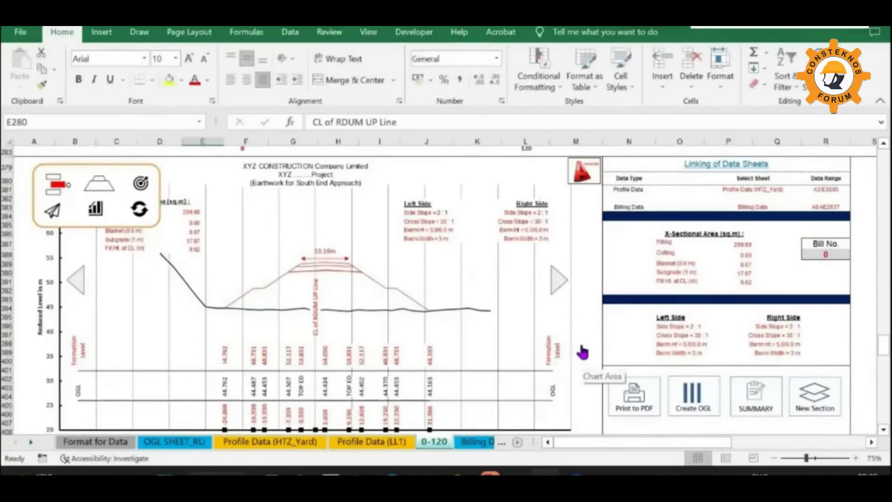
- Browse forward through the HTZ Yard cross-section charts from chainage 40 to chainage 120
scroll(872, 151, "up", 1)
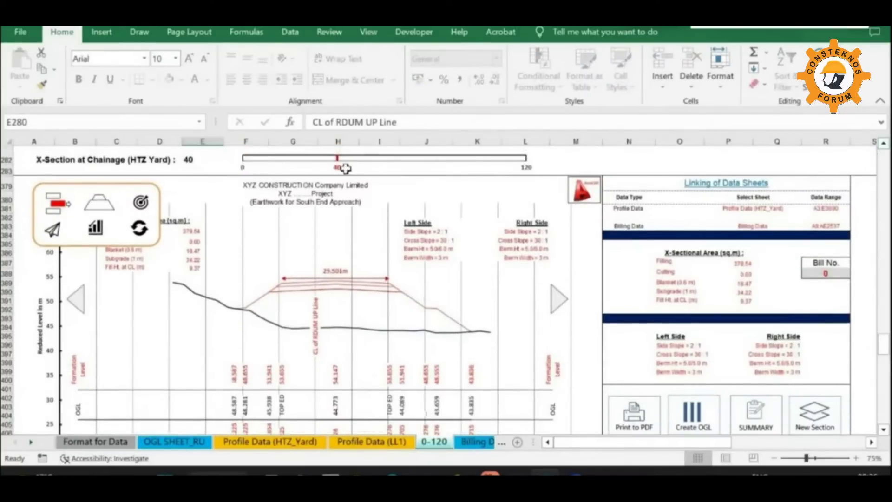
left_click(560, 303)
left_click(560, 303)
left_click(560, 303)
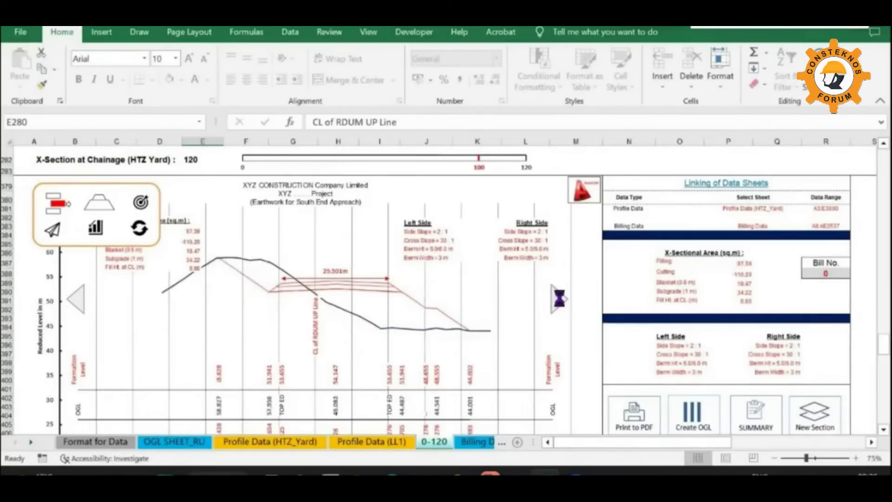
left_click(560, 303)
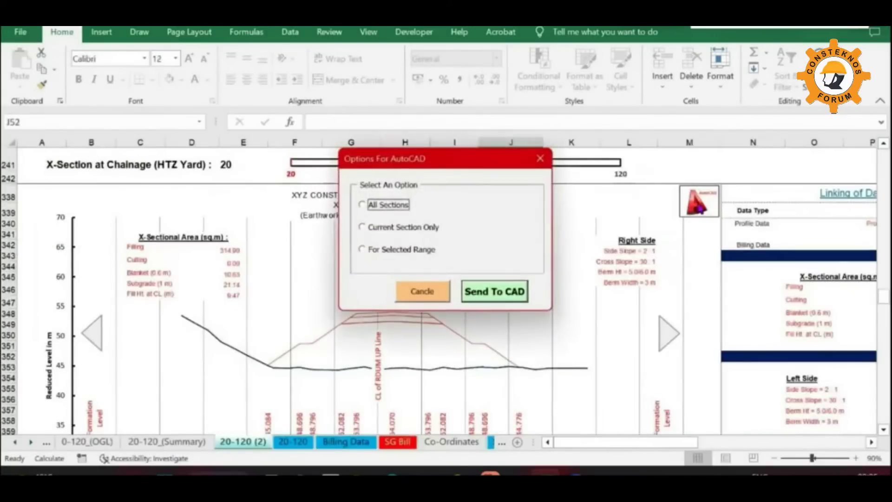
- Send all cross-sections to AutoCAD and inspect the drawn sections there
left_click(375, 207)
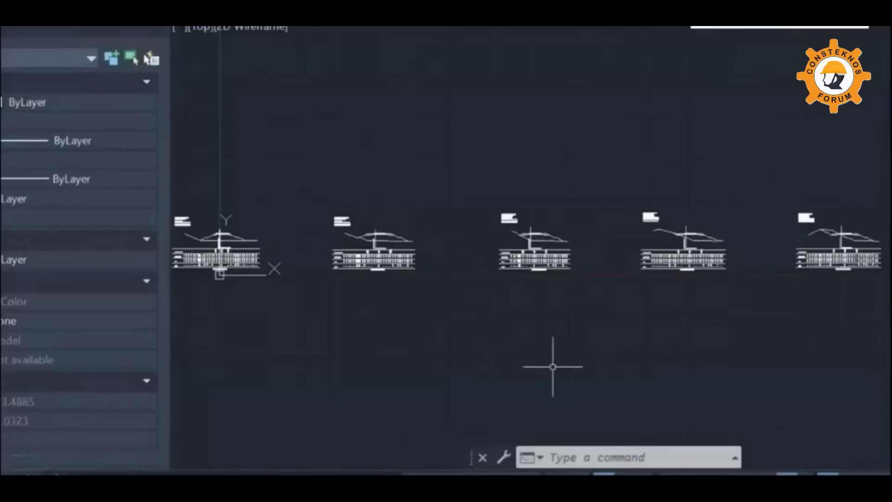
scroll(478, 225, "up", 5)
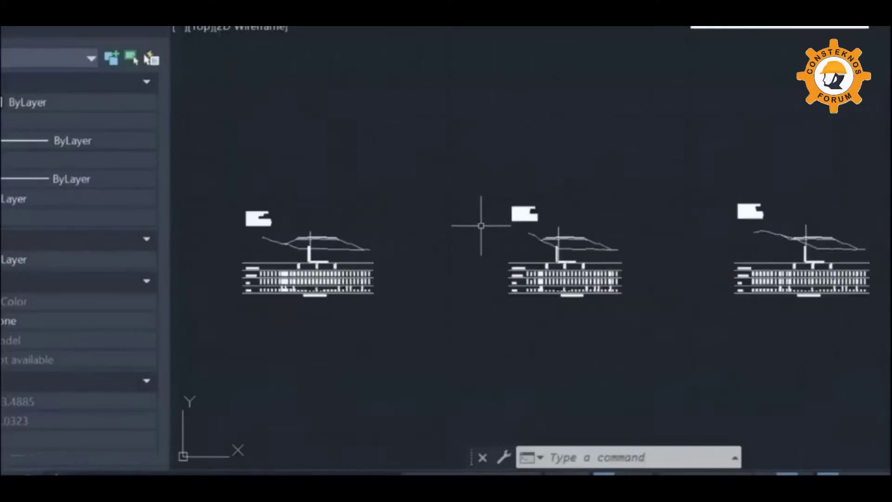
scroll(519, 279, "down", 7)
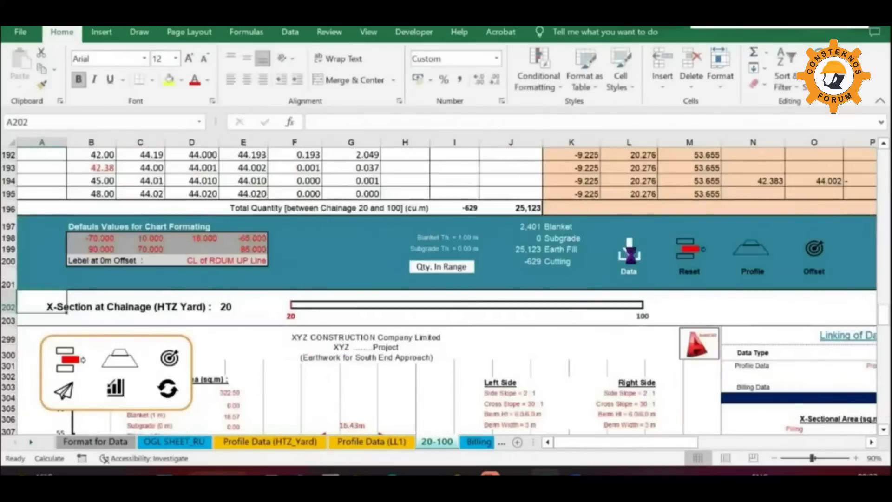
- In the 20-100 sheet in Excel, import the OGLs for new work with a final chainage of 120
left_click(633, 264)
left_click(460, 289)
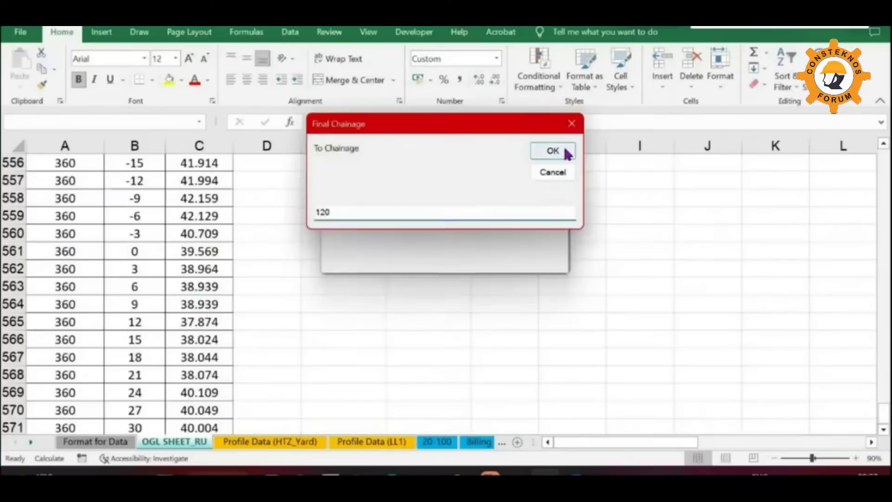
left_click(566, 150)
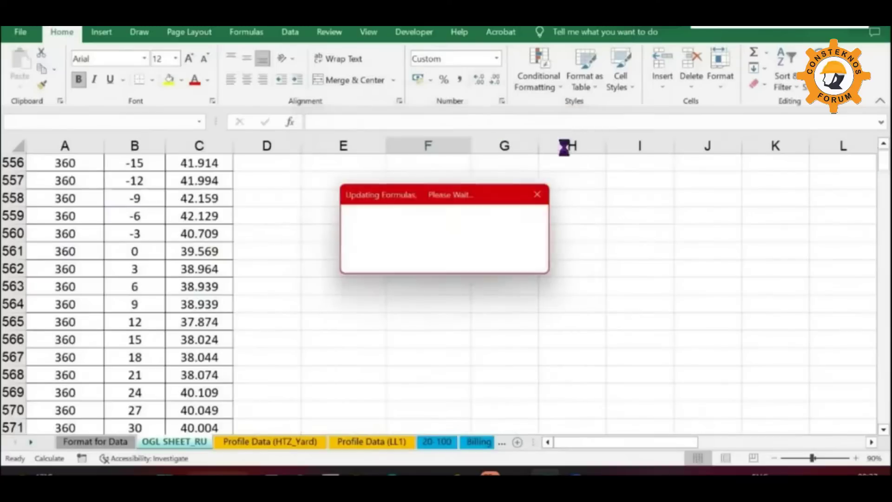
left_click(506, 281)
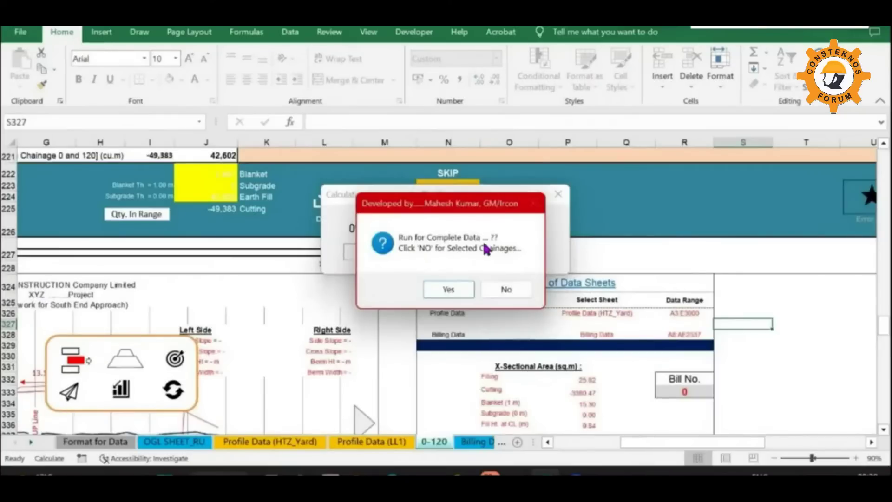
- Run the formation profile calculation for the complete data and decline the default slope, berm and thickness values
left_click(448, 290)
left_click(505, 378)
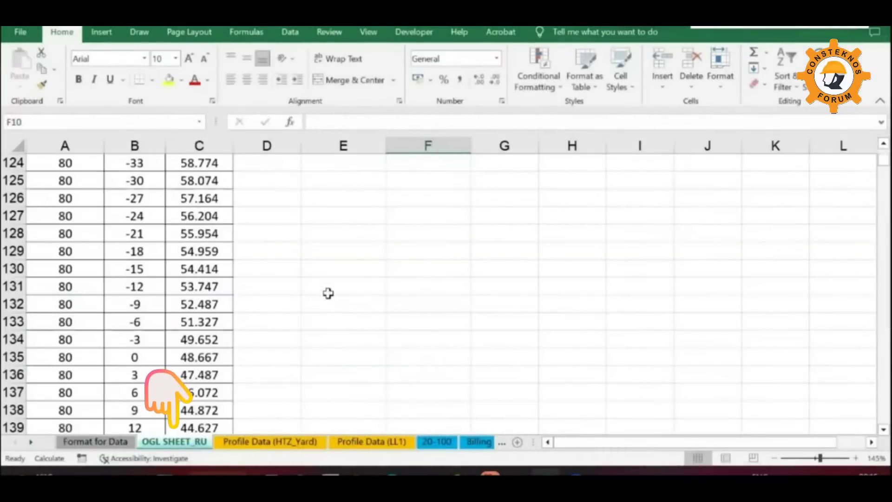
- Review the source data in the OGL SHEET_RU and Profile Data (HTZ_Yard) sheets up to their column headings
scroll(333, 289, "up", 4)
scroll(333, 289, "up", 20)
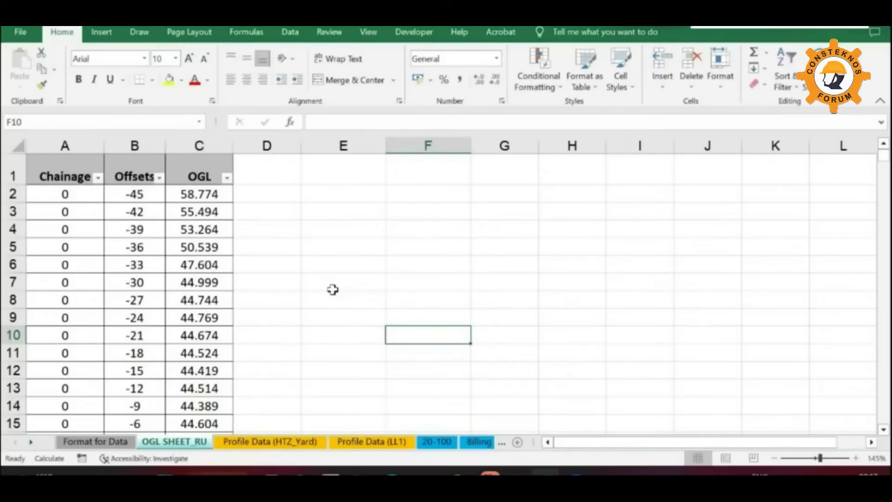
left_click(273, 444)
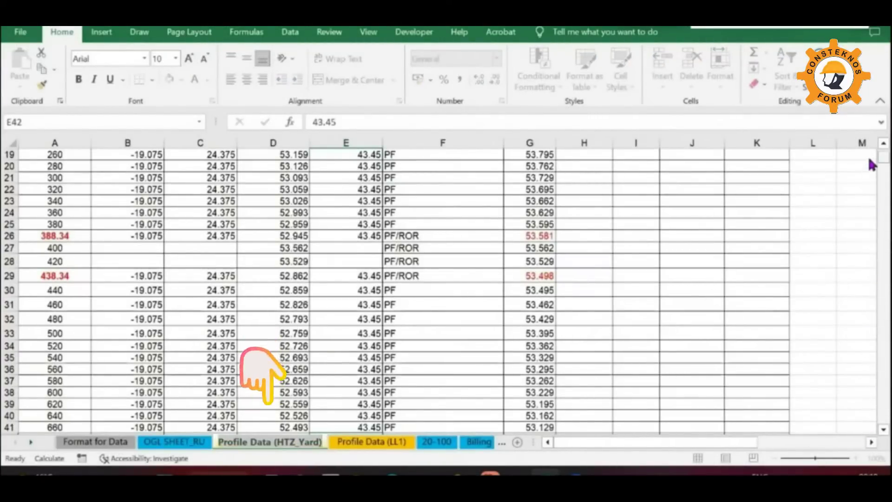
scroll(872, 160, "up", 4)
scroll(872, 158, "up", 2)
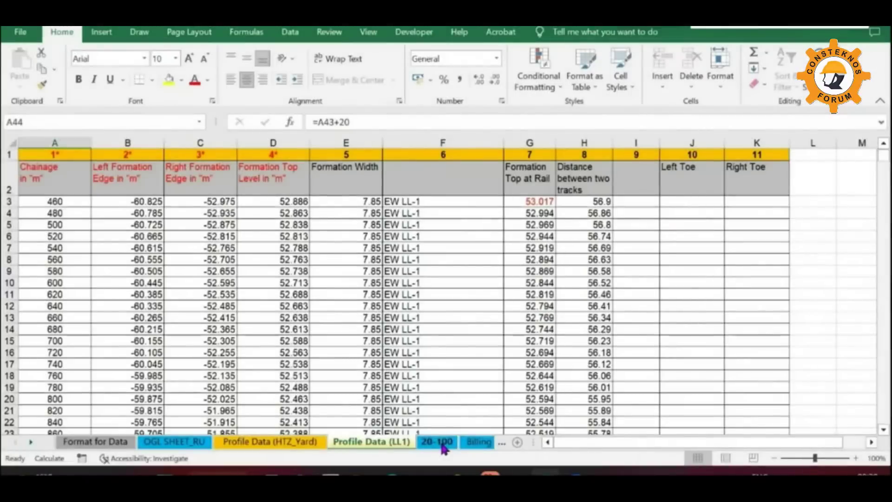
- Look through the 20-100 quantity calculation sheet and go to its cross-section area with the data import controls
left_click(441, 441)
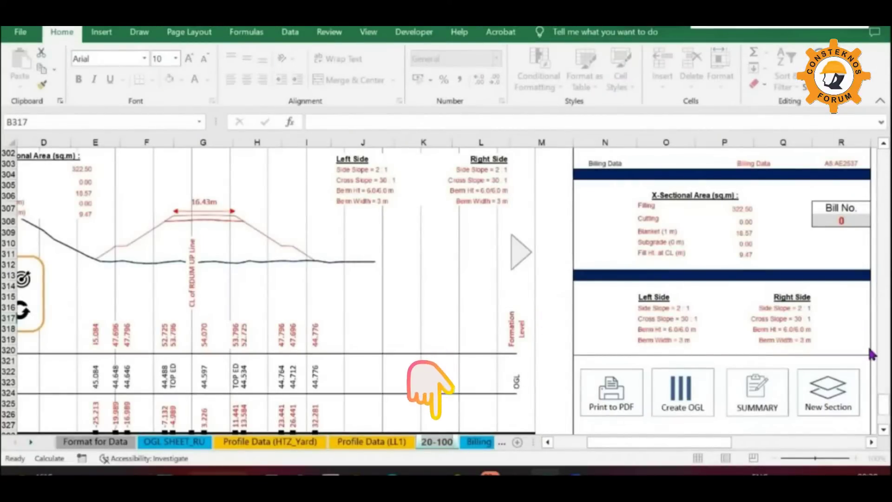
left_click_drag(871, 404, 873, 400)
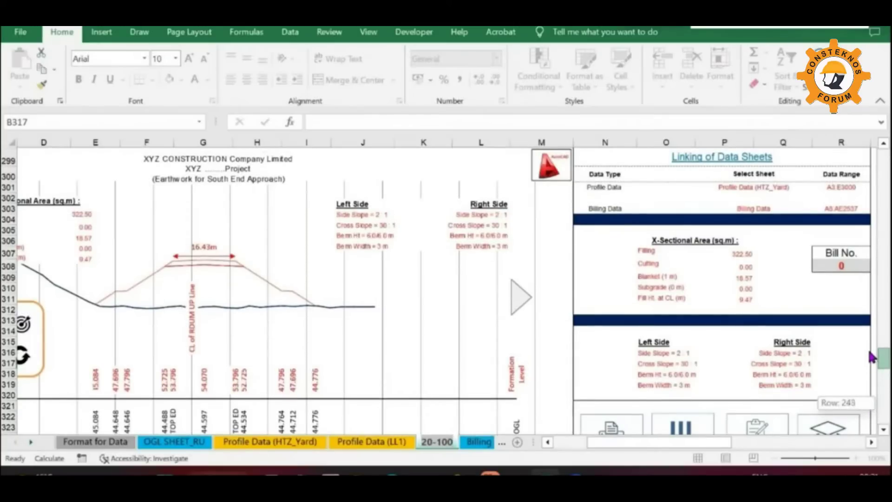
scroll(872, 314, "up", 20)
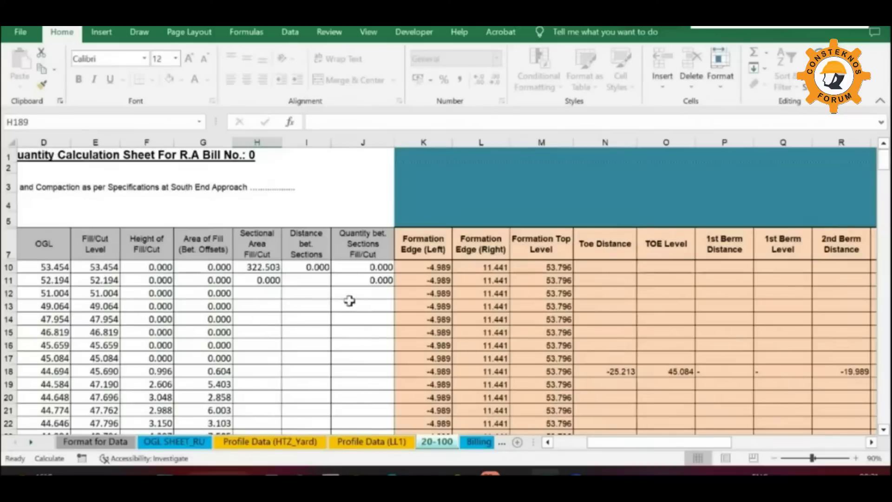
left_click(363, 292)
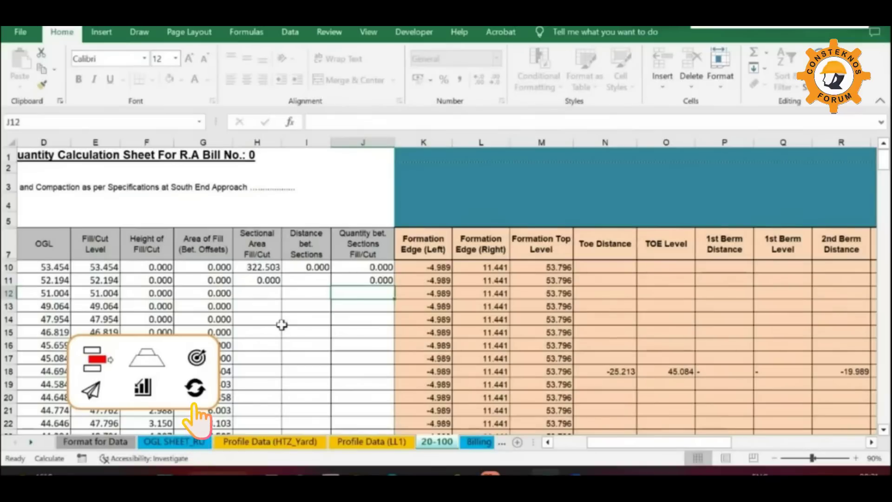
left_click(88, 403)
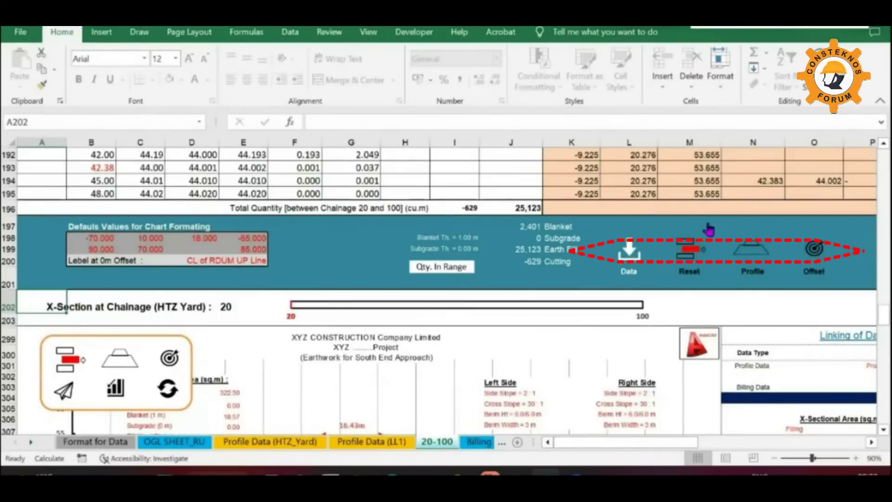
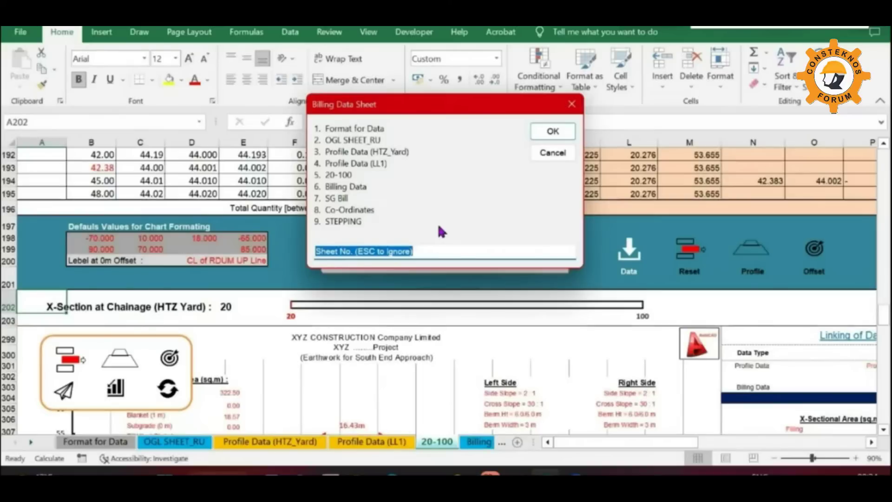
- Skip the billing data sheet and choose OGL SHEET_RU (sheet 2) as the OGL source, for selected chainages only, replacing the existing data
key("Escape")
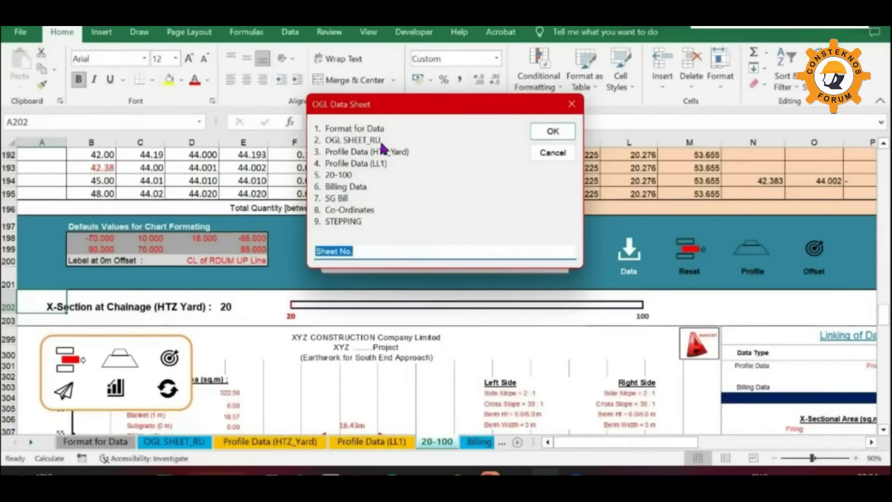
type("2")
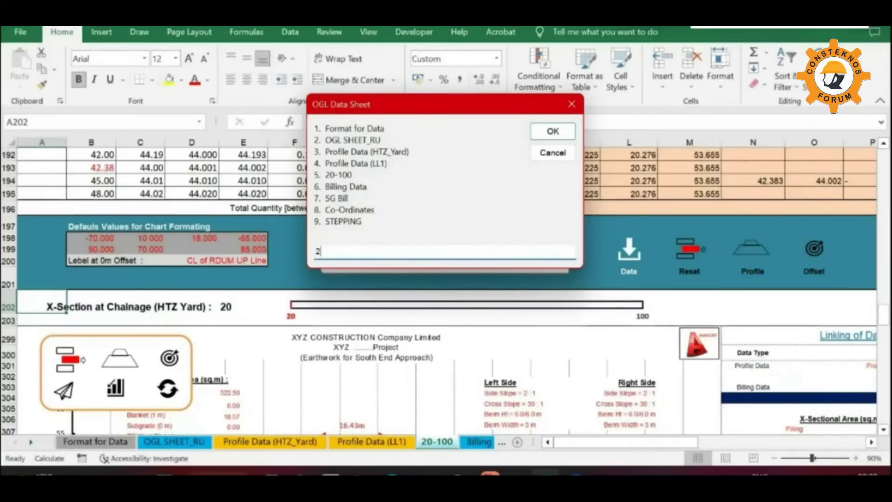
left_click(552, 132)
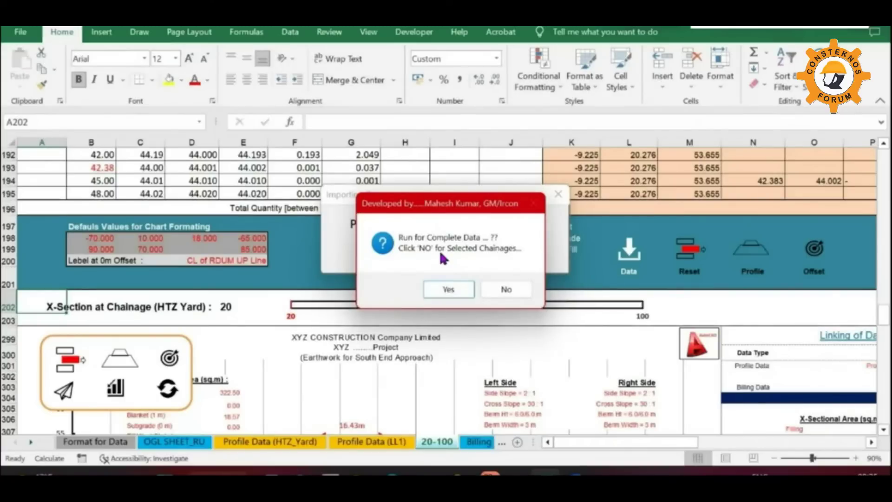
left_click(506, 291)
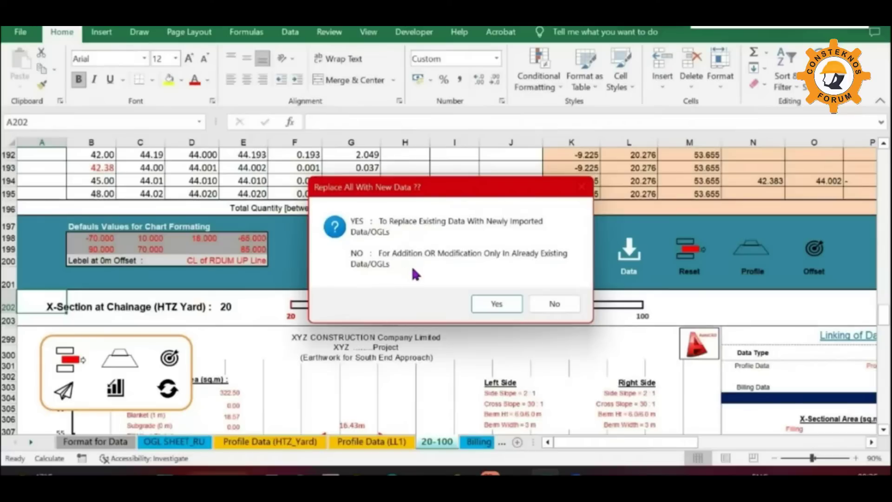
left_click(496, 305)
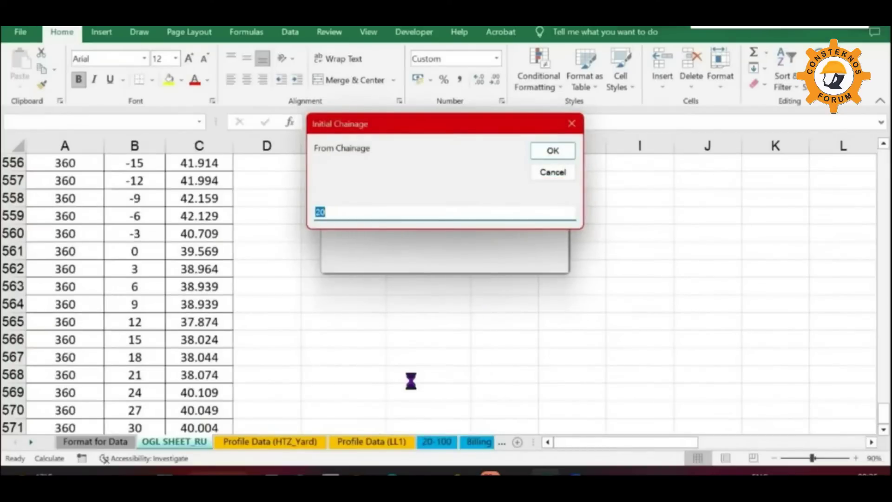
- Set the import range from chainage 0 to chainage 120 and complete the OGL import
type("0")
key("Return")
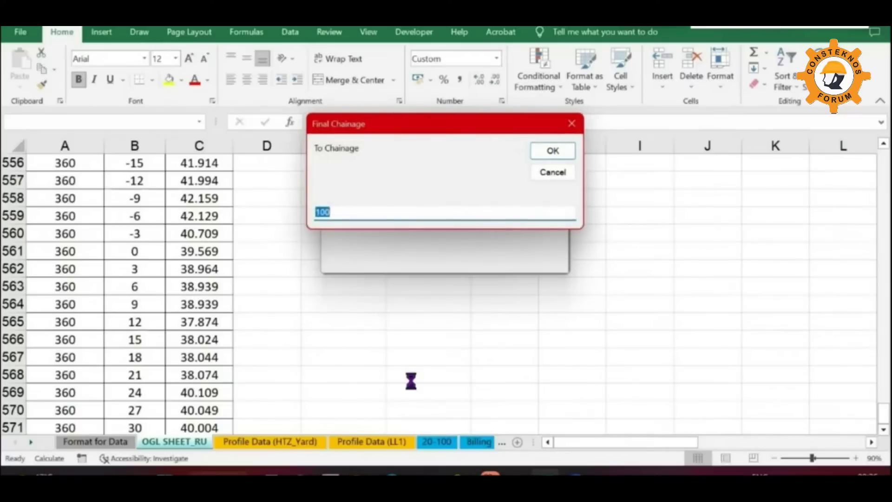
type("120")
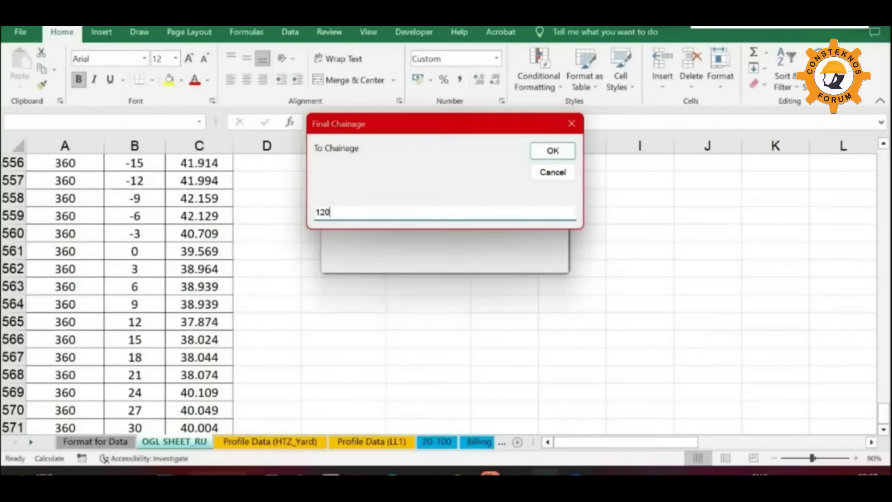
left_click(563, 148)
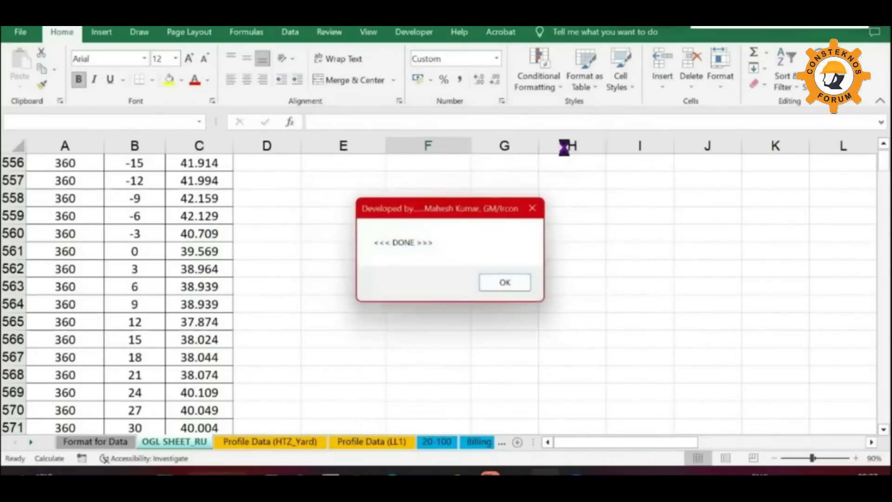
left_click(511, 280)
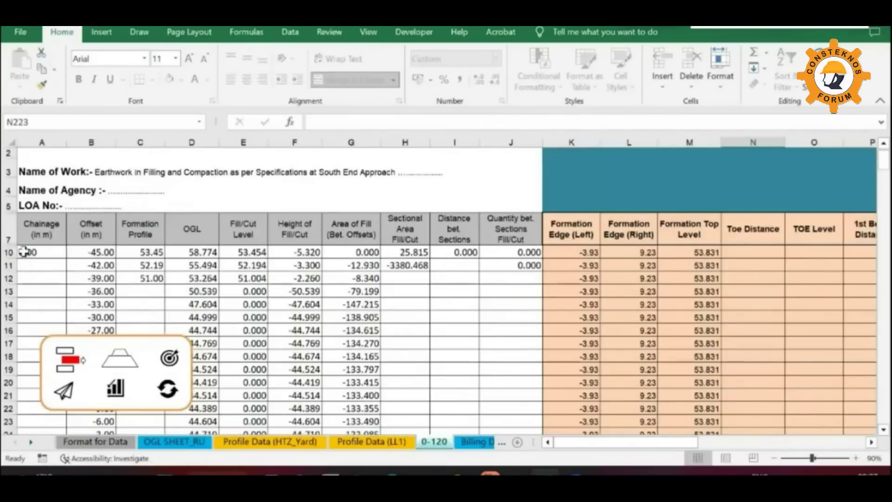
- Review the imported chainage rows in the 0-120 sheet, down to the total quantities and cross-section controls
scroll(223, 298, "down", 3)
scroll(224, 298, "down", 20)
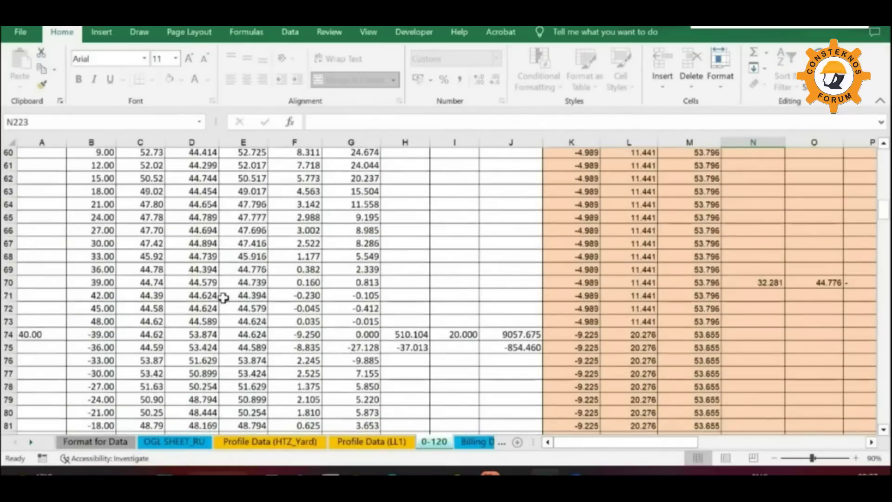
scroll(224, 298, "down", 20)
scroll(223, 298, "down", 20)
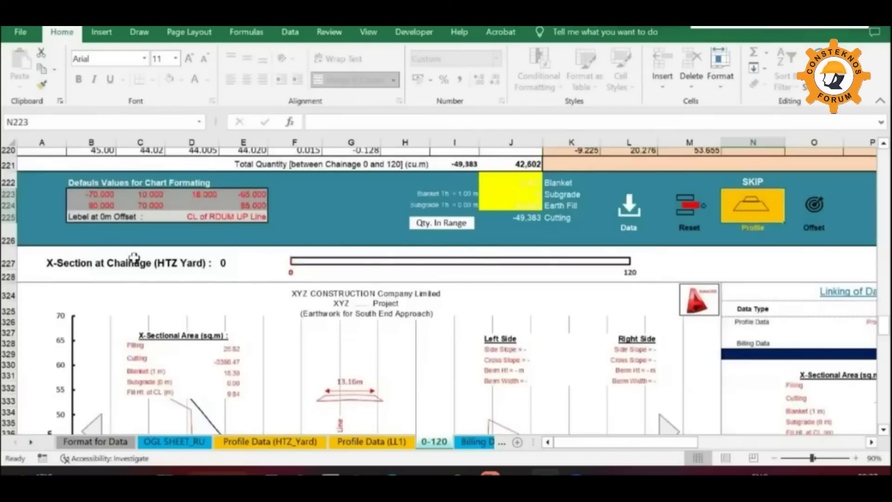
scroll(92, 295, "up", 15)
scroll(287, 331, "up", 20)
scroll(512, 251, "down", 20)
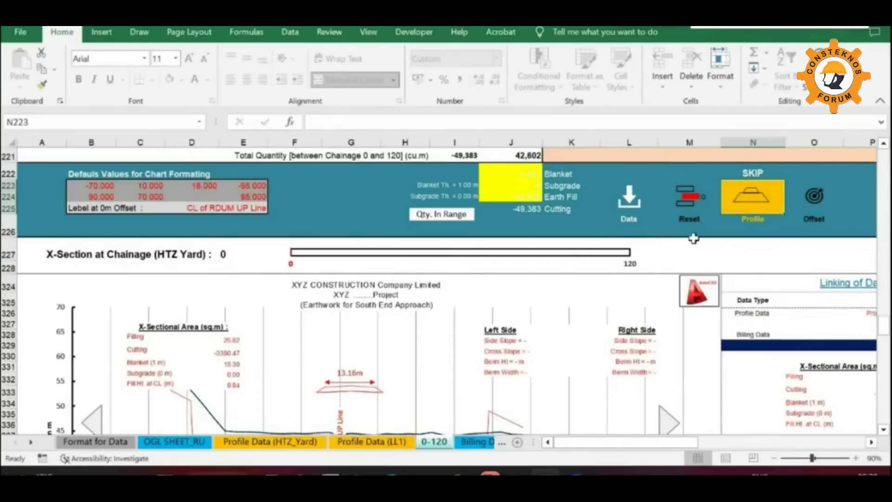
- Link the profile data to the Profile Data (HTZ_Yard) sheet in the Linking of Data Sheets table
left_click(760, 208)
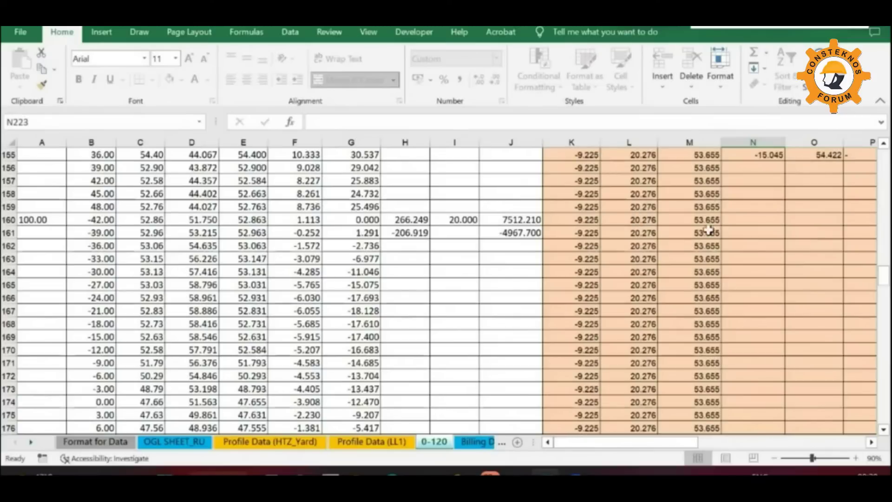
scroll(711, 231, "down", 4)
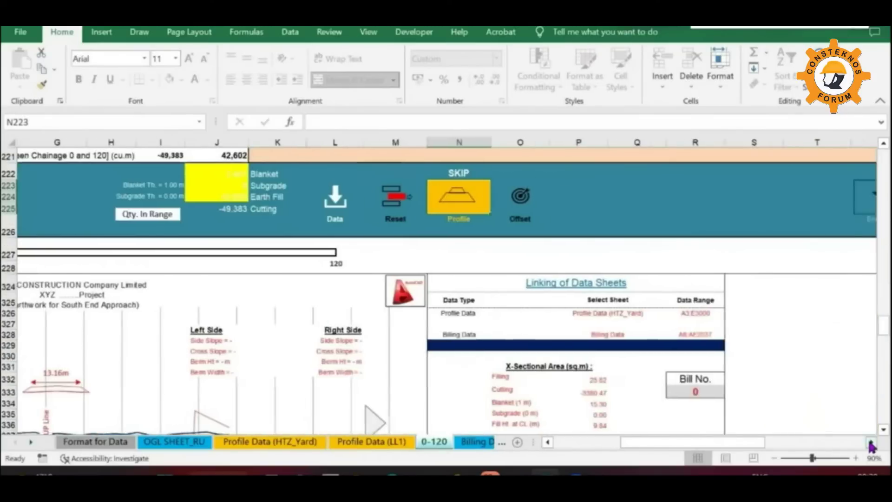
left_click(871, 444)
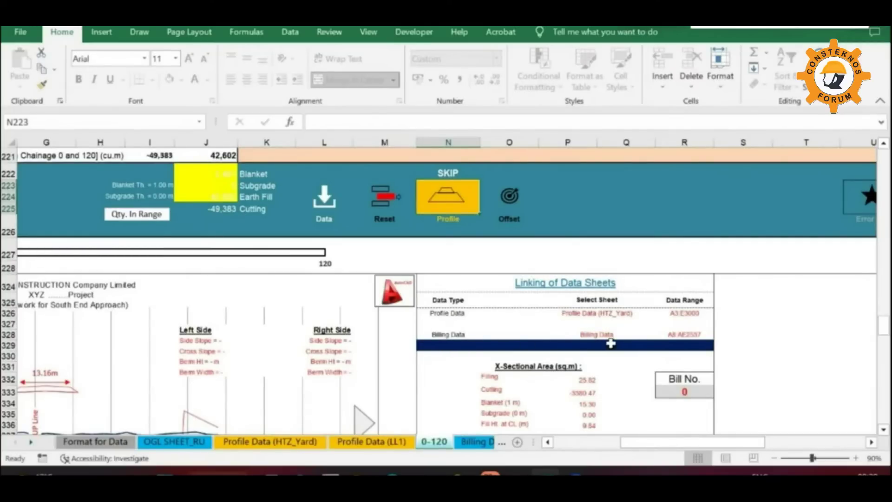
left_click(610, 317)
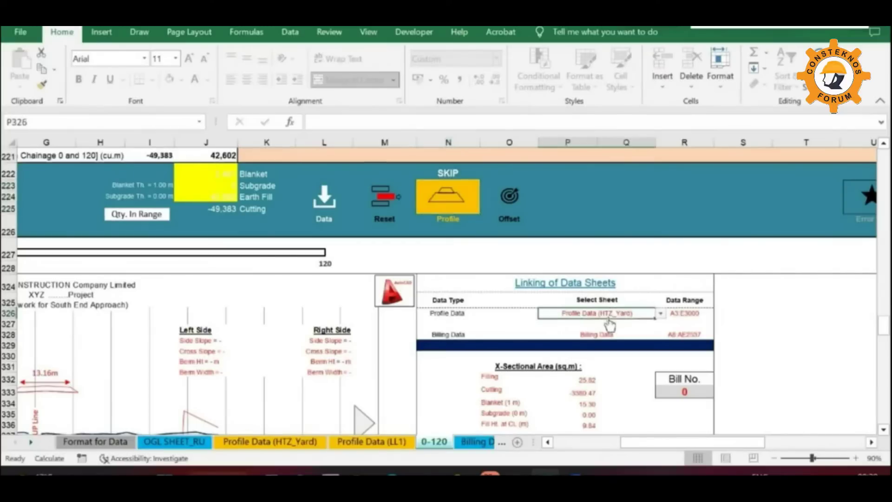
left_click(661, 314)
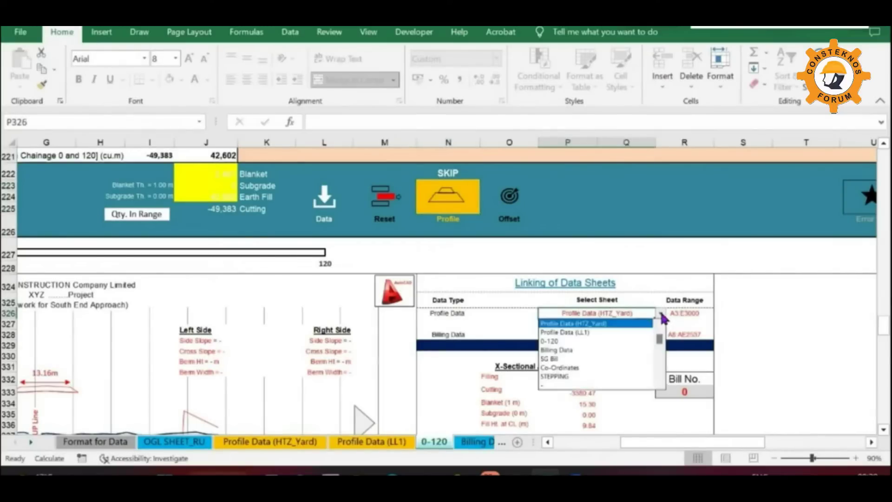
left_click(602, 325)
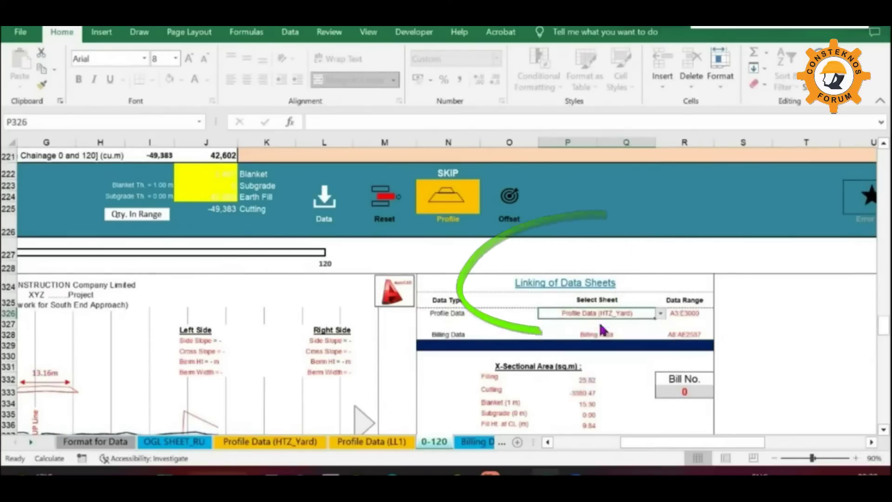
left_click(767, 326)
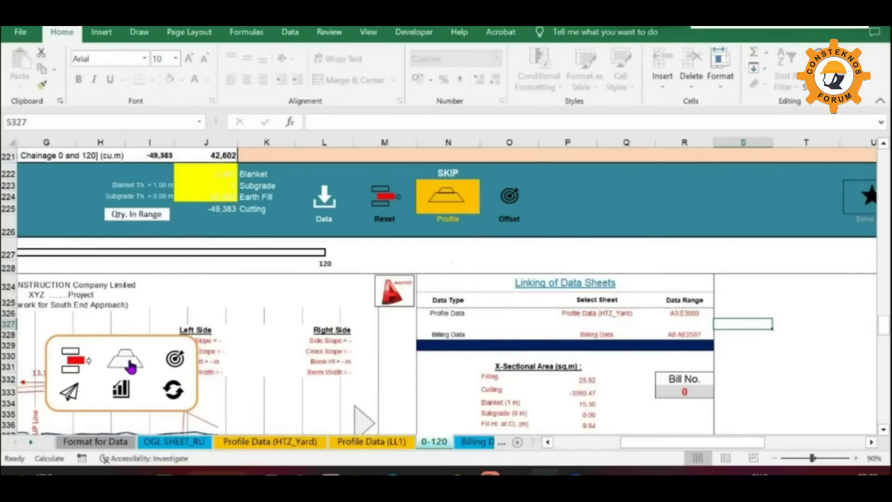
- Start the formation profile calculation for the complete data with toe distances updated, declining the default embankment values
left_click(448, 208)
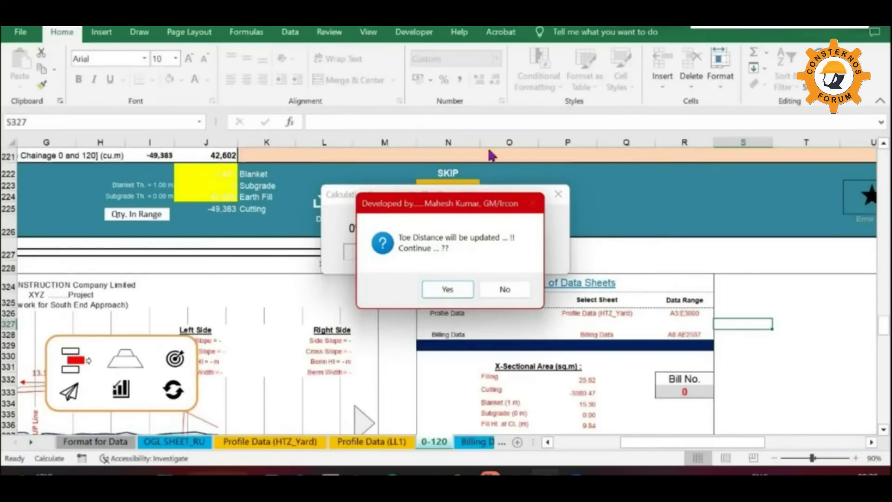
left_click(448, 290)
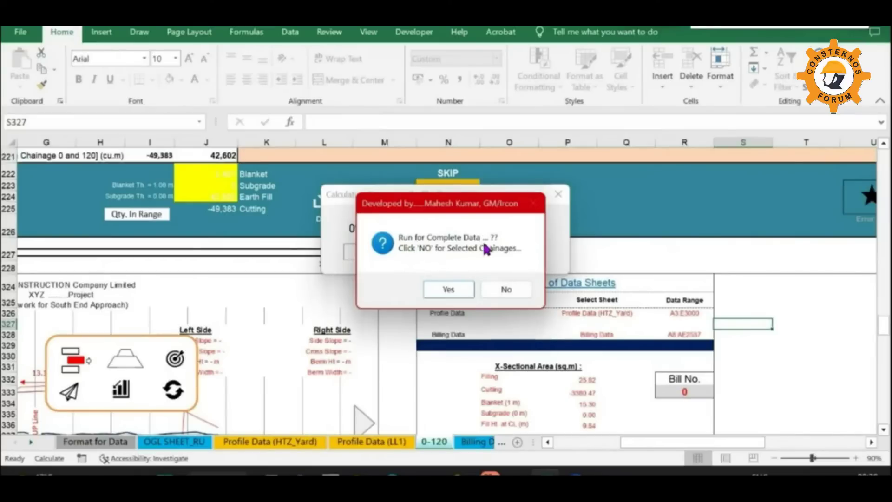
left_click(449, 290)
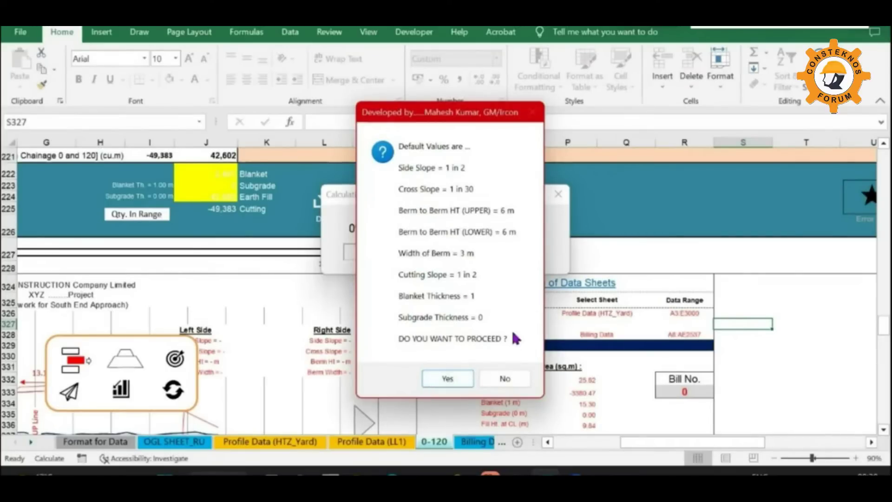
left_click(505, 380)
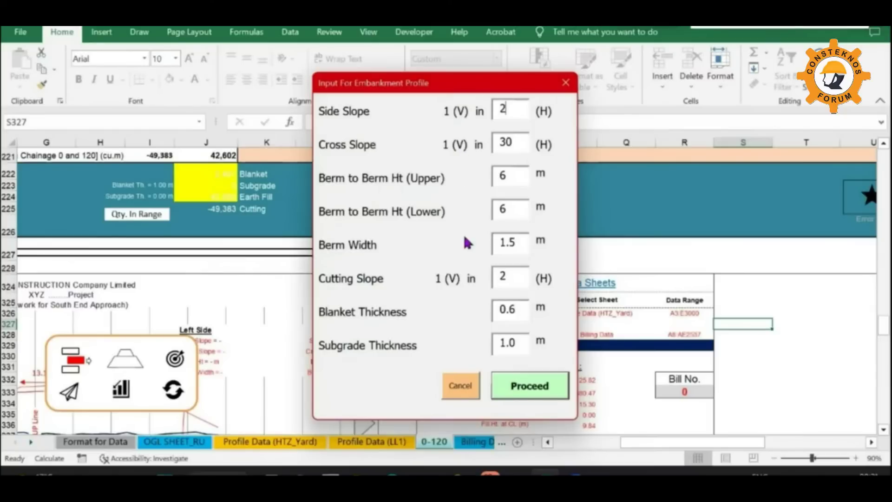
- Set the upper berm-to-berm height to 5 m and the berm width to 3 m, and run the formation profile calculation
left_click(513, 177)
key("BackSpace")
type("5")
left_click(516, 211)
left_click(523, 245)
key("BackSpace")
key("BackSpace")
key("BackSpace")
type("3")
left_click(545, 390)
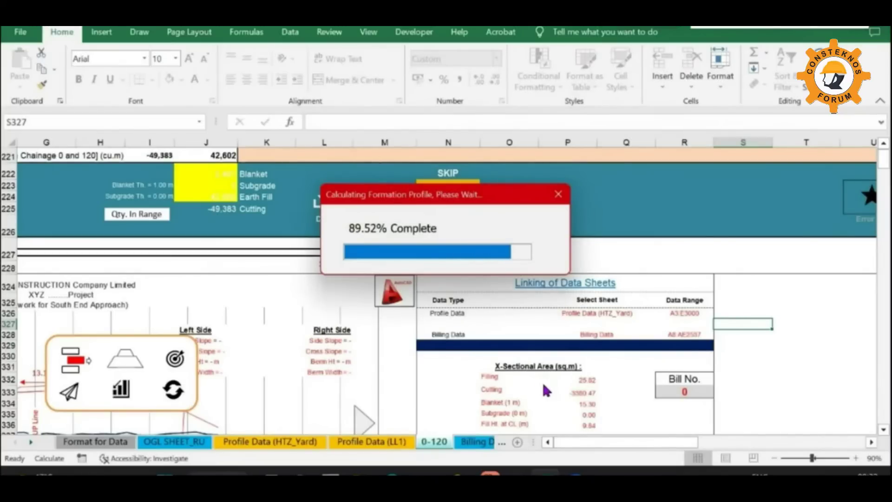
left_click(516, 288)
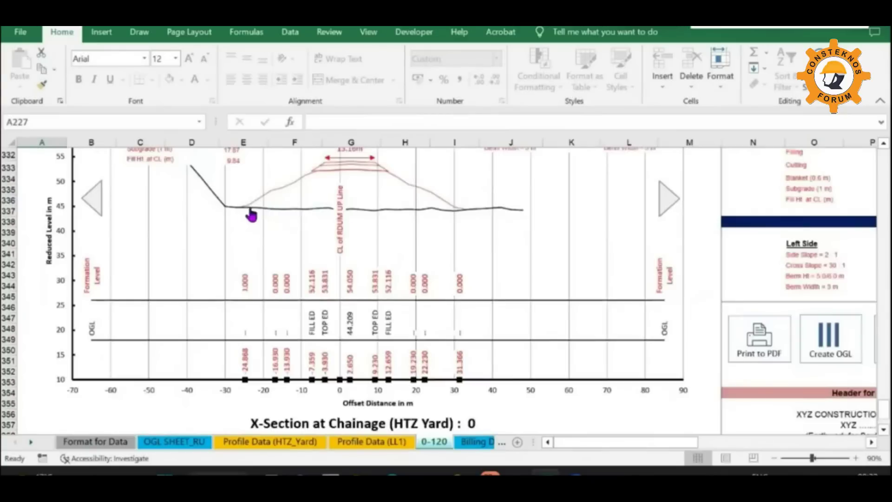
- Run the Offset operation to insert new rows for the formation profile's offsets in the 0-120 sheet
mouse_move(269, 198)
mouse_move(315, 180)
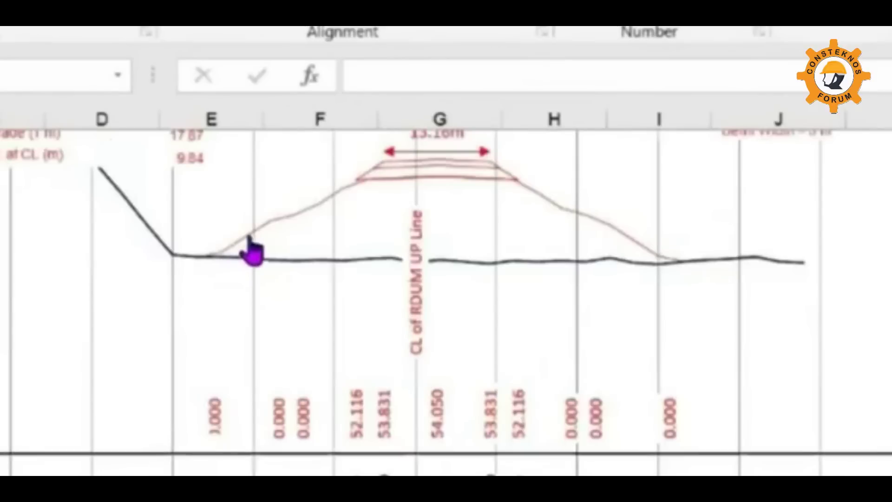
mouse_move(270, 197)
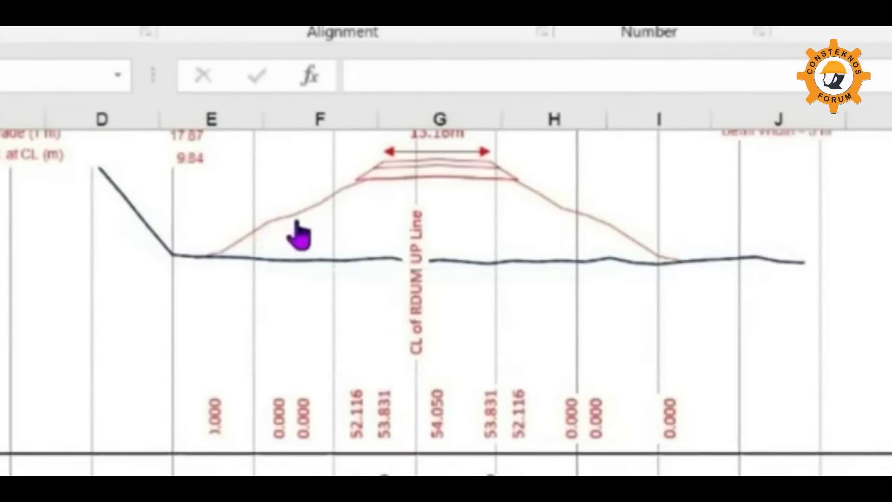
mouse_move(300, 236)
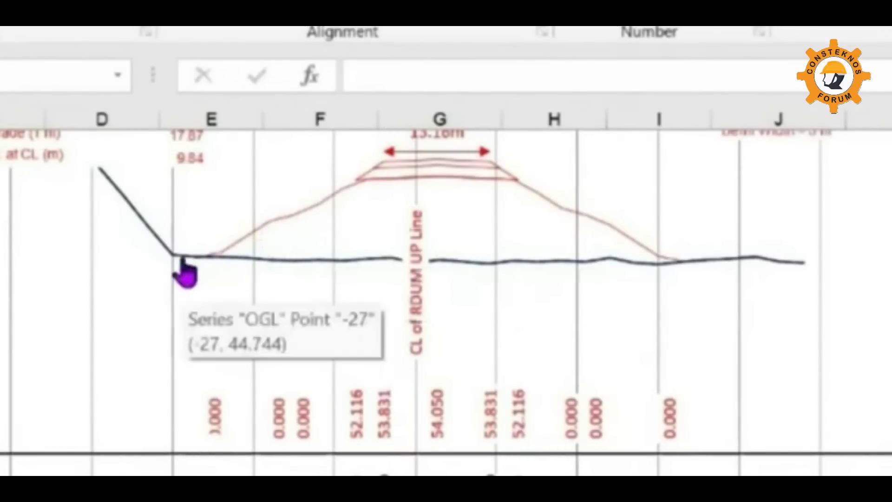
mouse_move(362, 196)
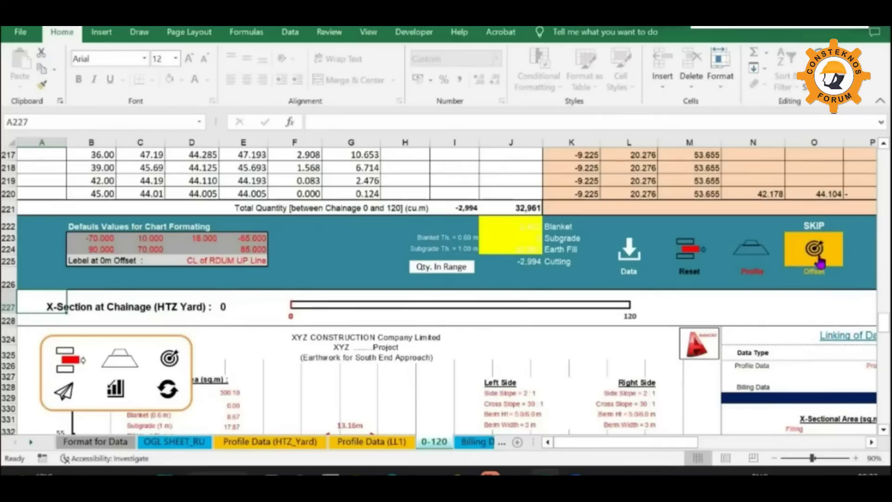
left_click(818, 255)
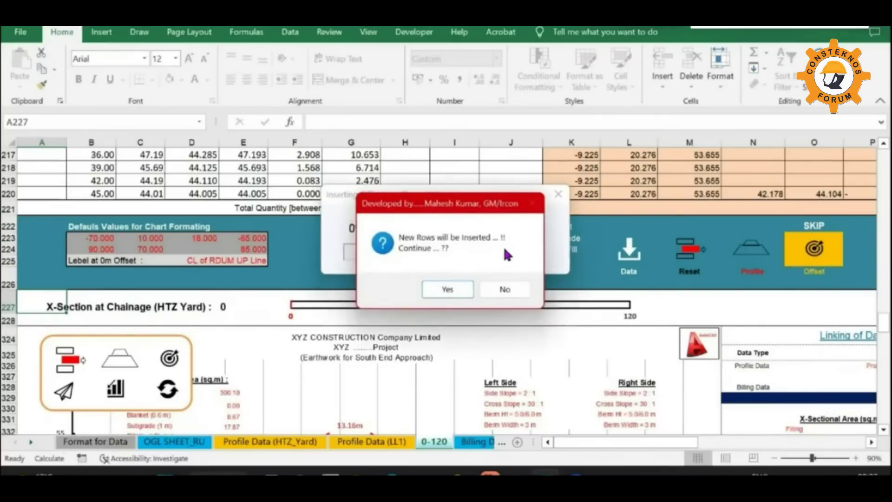
left_click(448, 289)
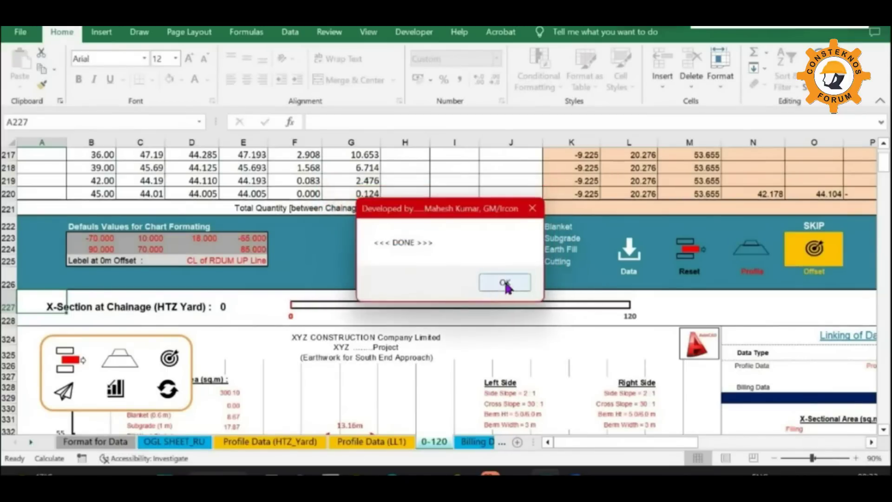
left_click(506, 283)
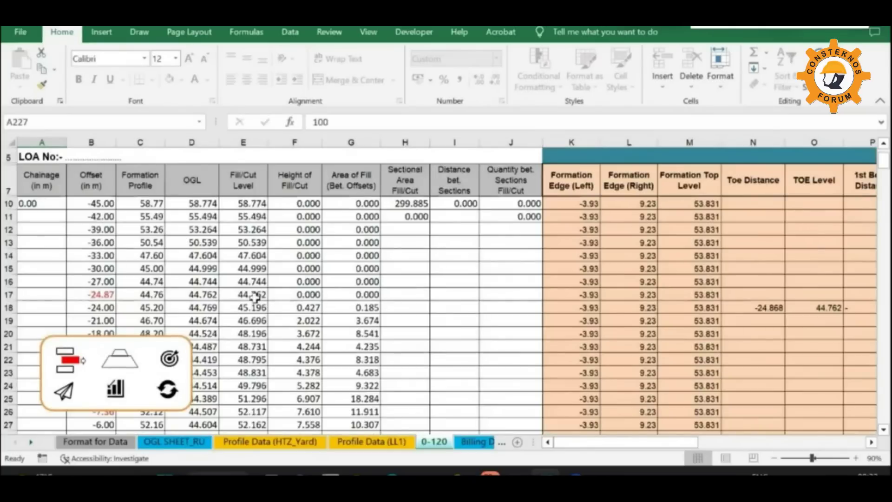
- Check the newly inserted red offsets for chainage 0 and their interpolated OGL levels
left_click(84, 292)
scroll(247, 301, "down", 7)
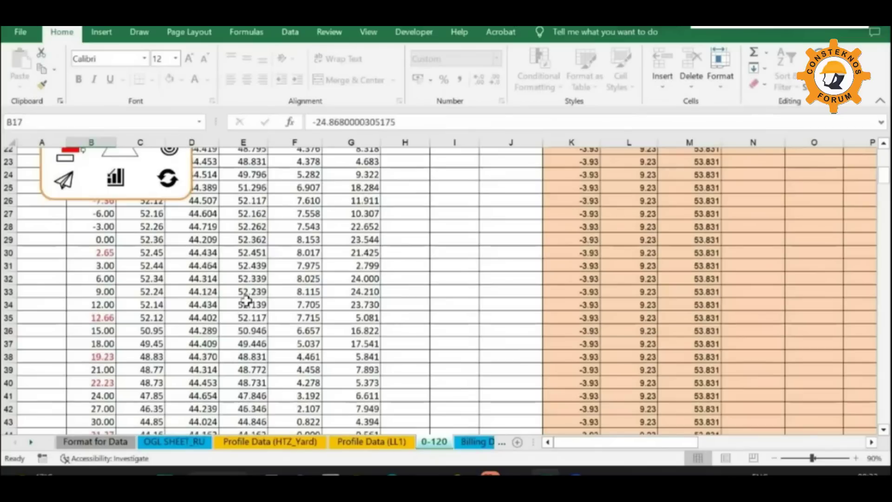
left_click(87, 185)
left_click(86, 245)
left_click(81, 280)
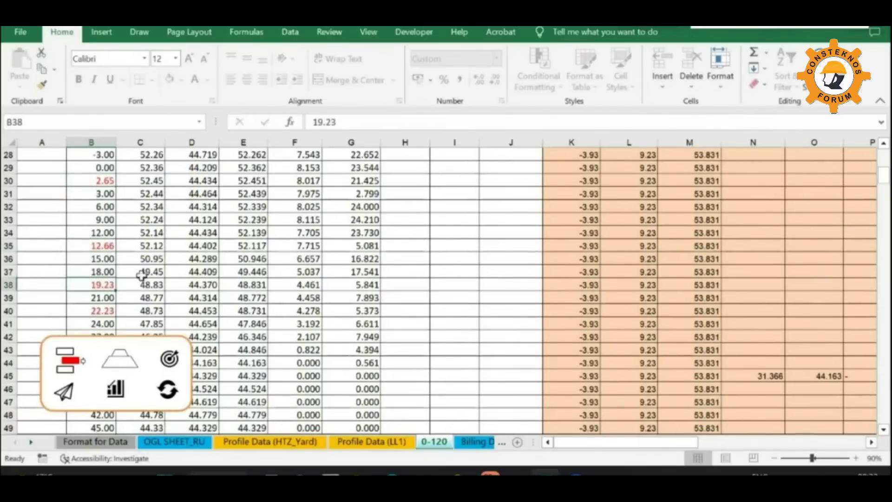
left_click(201, 283)
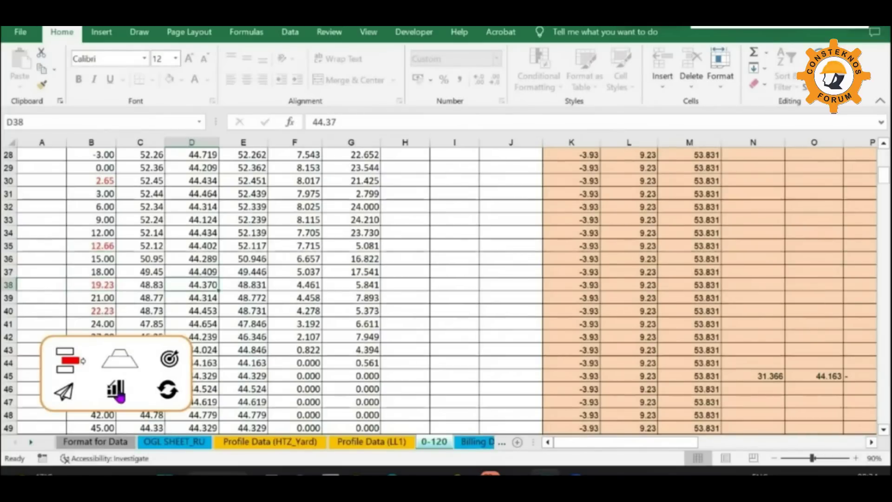
- Go to the cross-section chart at chainage 0 and examine its updated formation profile and berms
left_click(123, 391)
left_click(425, 269)
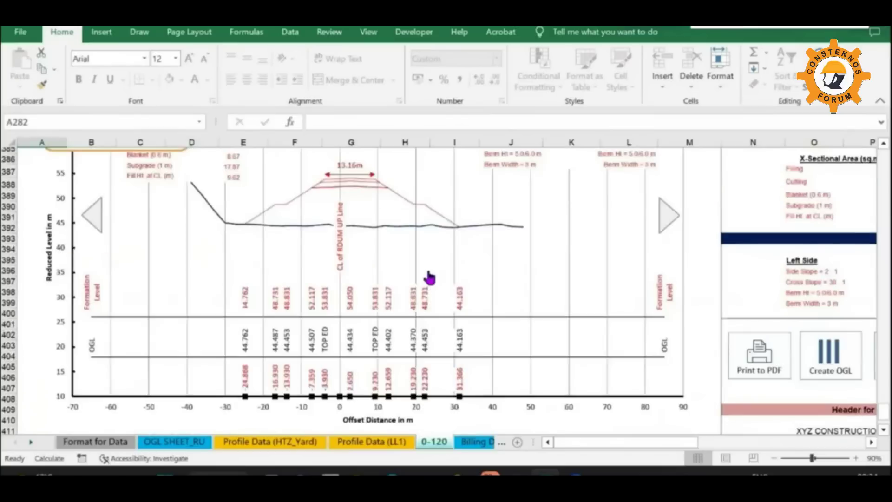
scroll(429, 278, "down", 1)
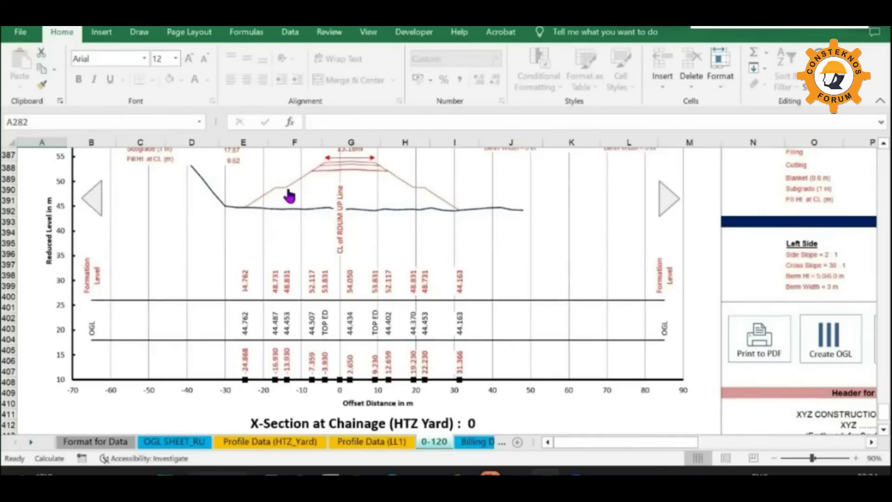
mouse_move(289, 196)
scroll(484, 258, "down", 1, "ctrl")
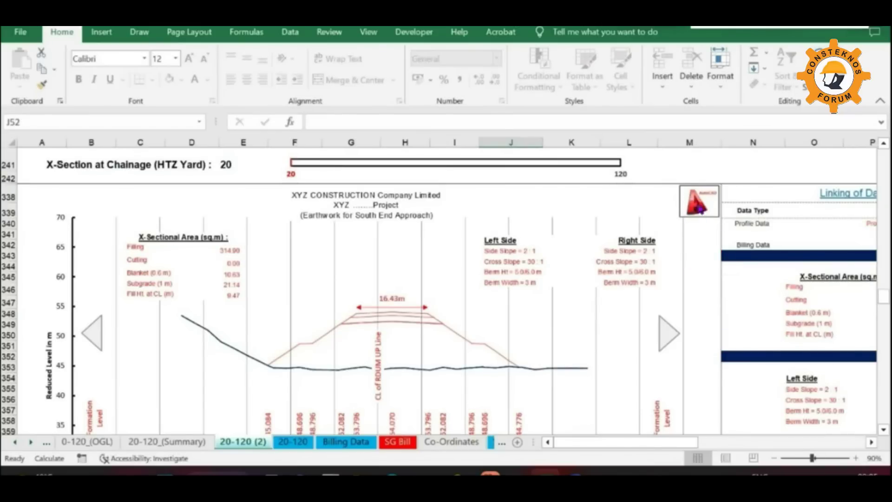
- Send all cross-sections of the 20-120 (2) sheet to AutoCAD
left_click(699, 208)
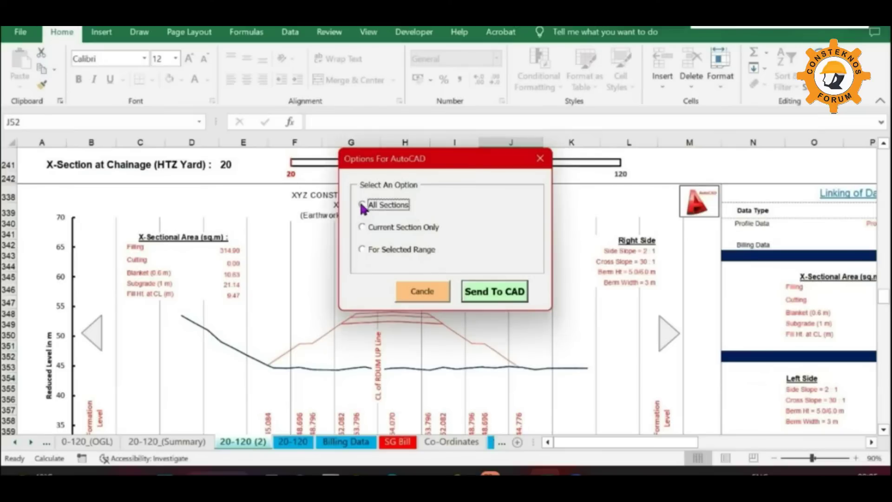
left_click(492, 296)
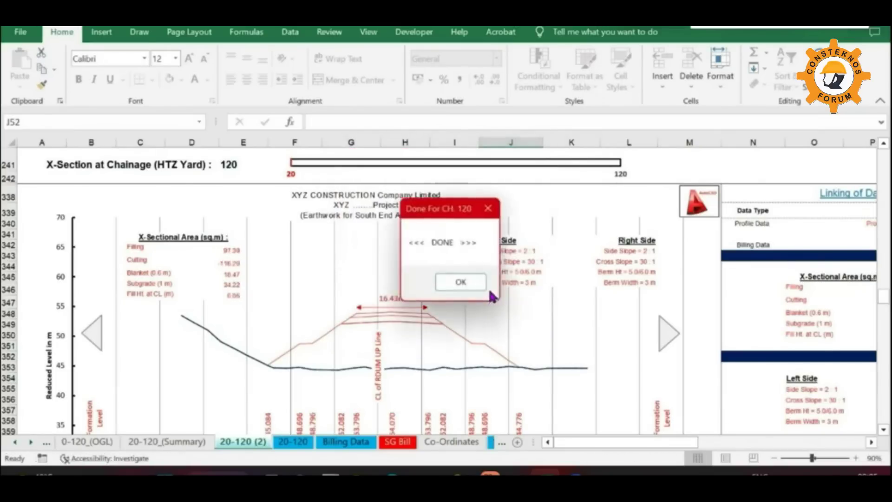
left_click(453, 286)
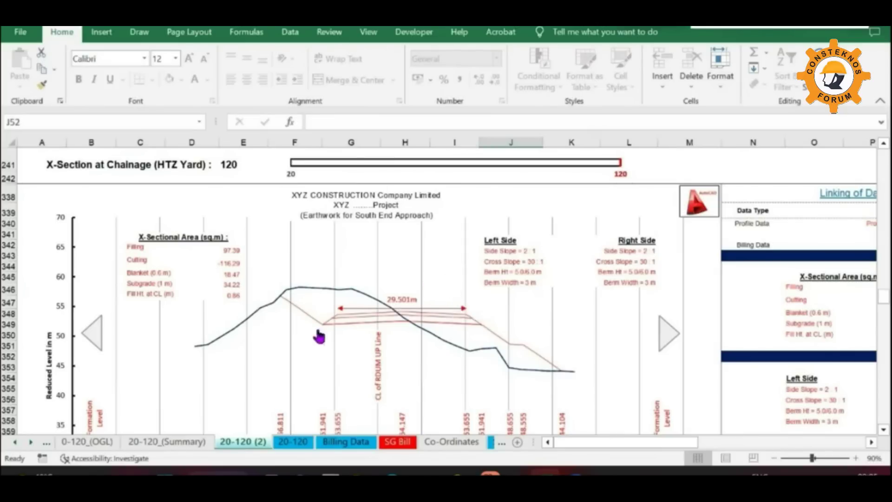
- Switch to AutoCAD and inspect the exported row of cross-sections
mouse_move(331, 475)
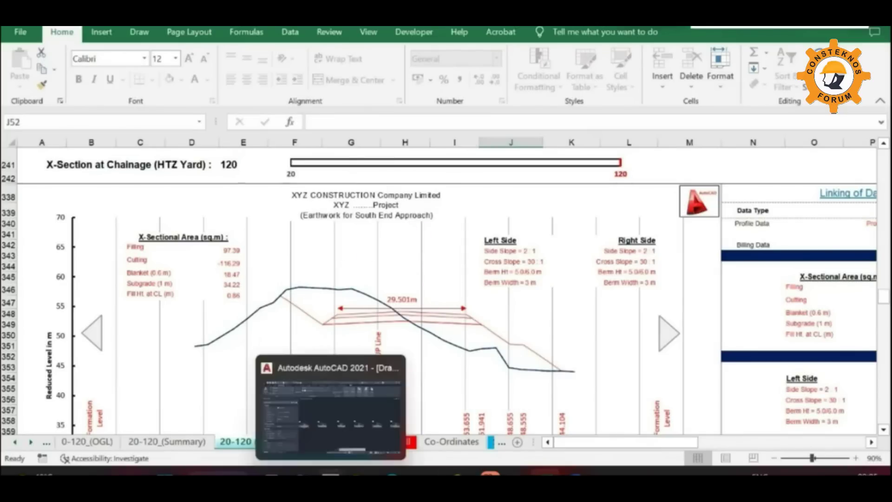
left_click(293, 418)
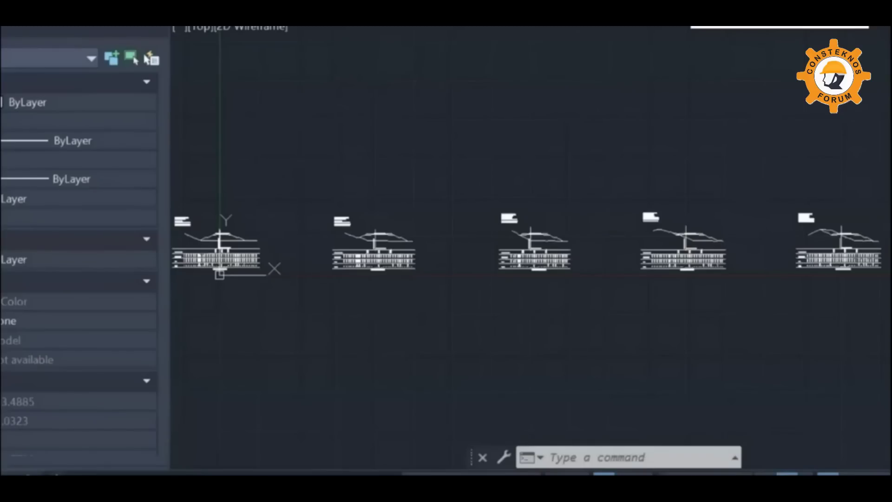
scroll(478, 215, "up", 3)
scroll(769, 218, "up", 2)
scroll(844, 193, "down", 7)
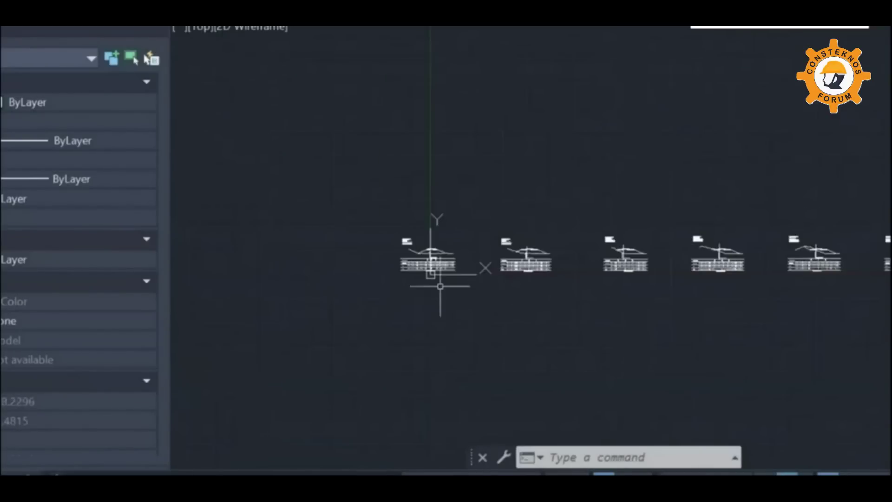
- Examine the cross-sectional area text block beside the first exported section at chainage 20
scroll(400, 262, "up", 2)
scroll(367, 228, "up", 6)
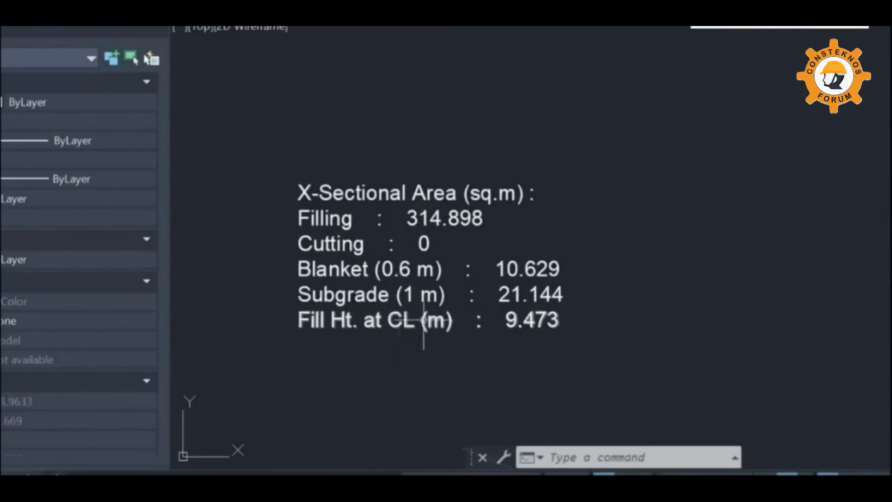
scroll(460, 233, "down", 5)
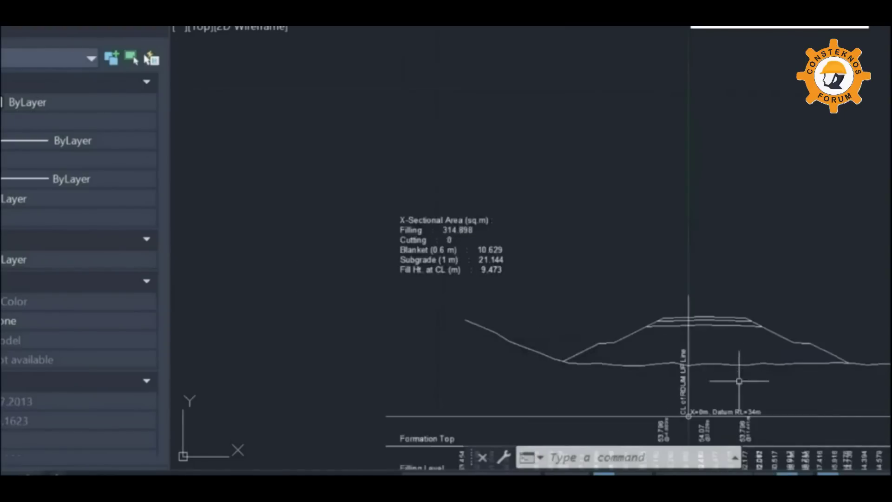
- Check the exported polylines at chainage 20 by selecting the ground and filling lines together and the layer line above separately, clearing each selection
scroll(739, 367, "up", 4)
scroll(641, 225, "down", 1)
left_click(345, 313)
left_click(327, 244)
scroll(545, 278, "up", 4)
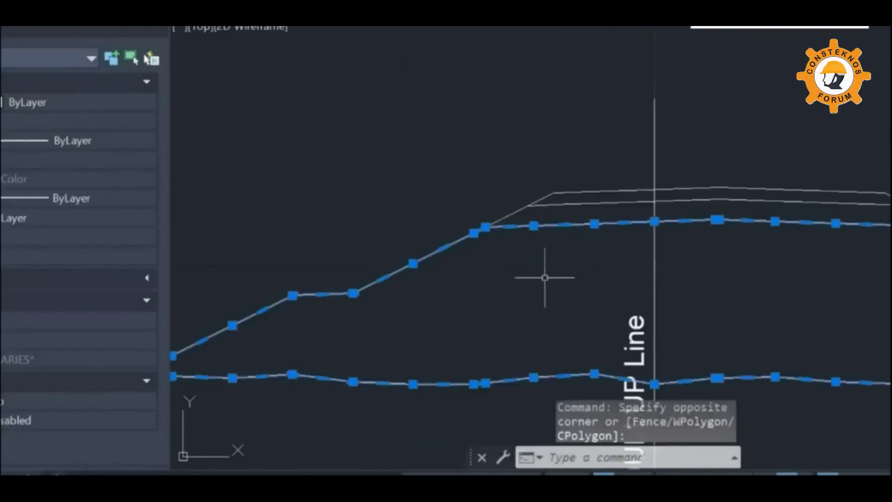
key("Escape")
left_click(582, 203)
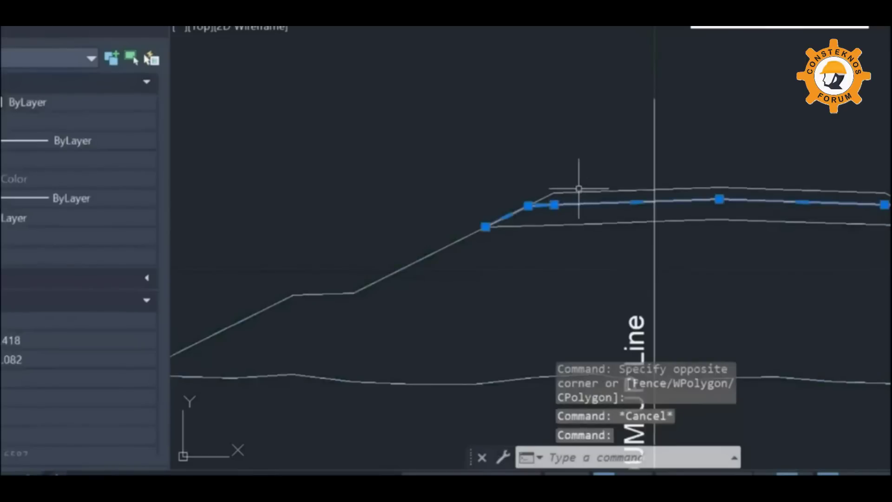
key("Escape")
scroll(525, 163, "down", 4)
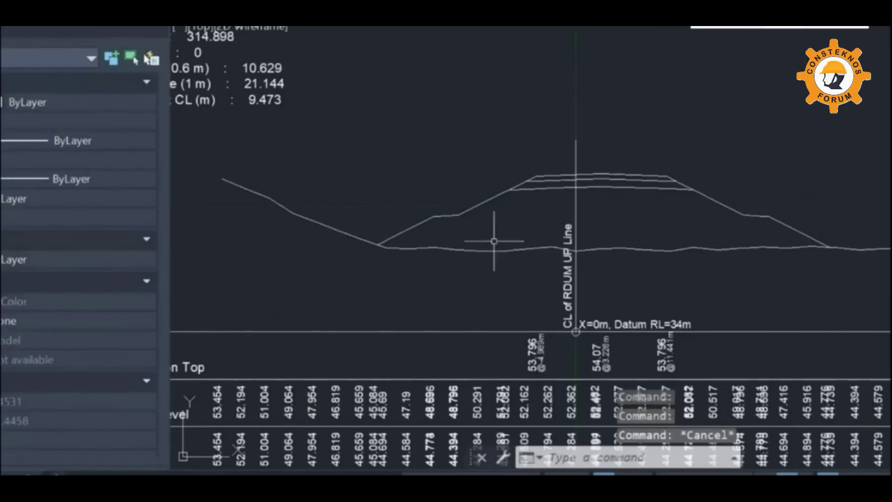
- Examine the formation top, filling level, OGL and offset rows and the section title below the chainage 20 section
scroll(546, 234, "down", 3)
scroll(321, 432, "up", 4)
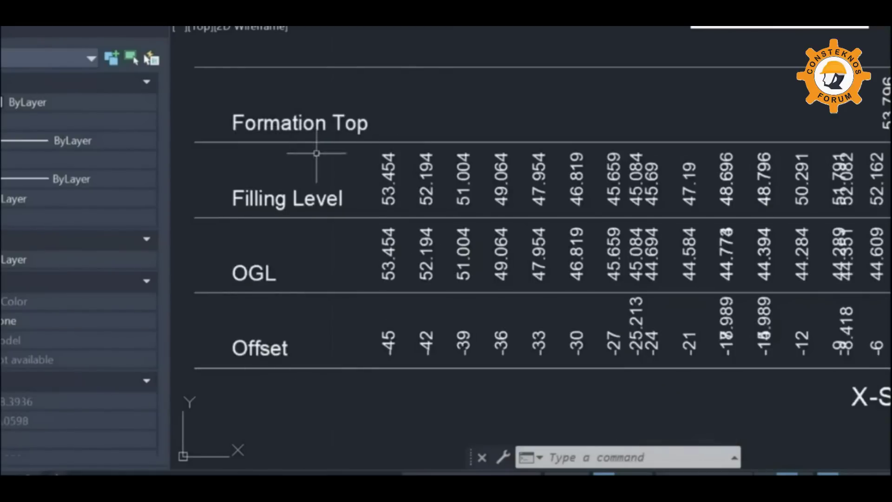
scroll(317, 153, "down", 4)
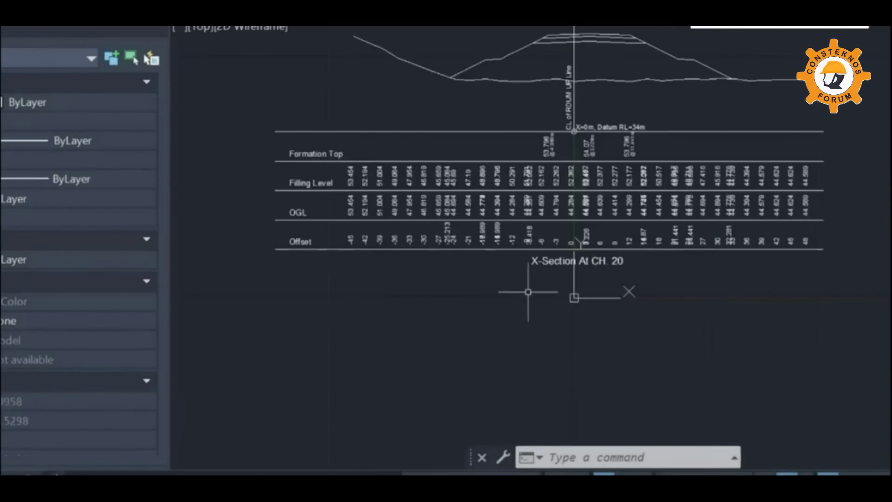
- Inspect the neighbouring exported cross-sections and their level tables, and return to an overview of the whole row
scroll(596, 271, "up", 2)
scroll(377, 274, "down", 1)
scroll(365, 278, "down", 2)
scroll(702, 265, "down", 1)
scroll(620, 251, "up", 3)
scroll(476, 298, "down", 2)
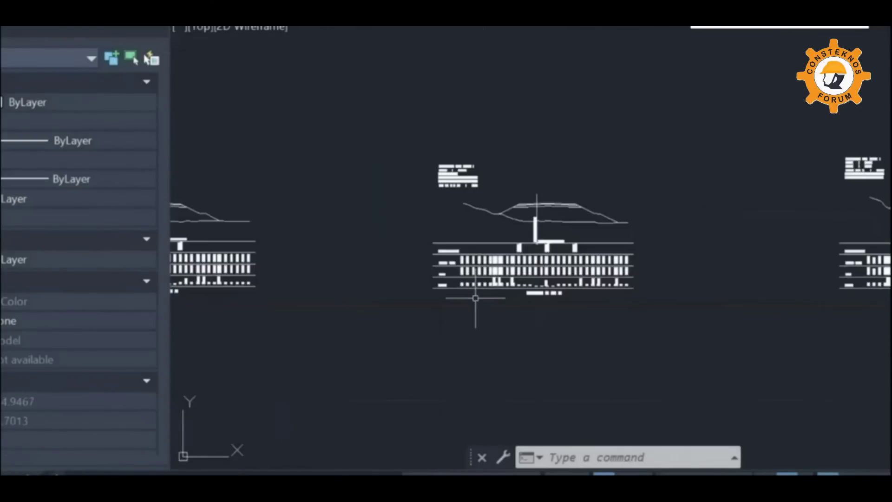
scroll(451, 282, "up", 5)
scroll(604, 279, "down", 5)
scroll(677, 292, "down", 1)
scroll(705, 265, "up", 3)
scroll(649, 269, "down", 5)
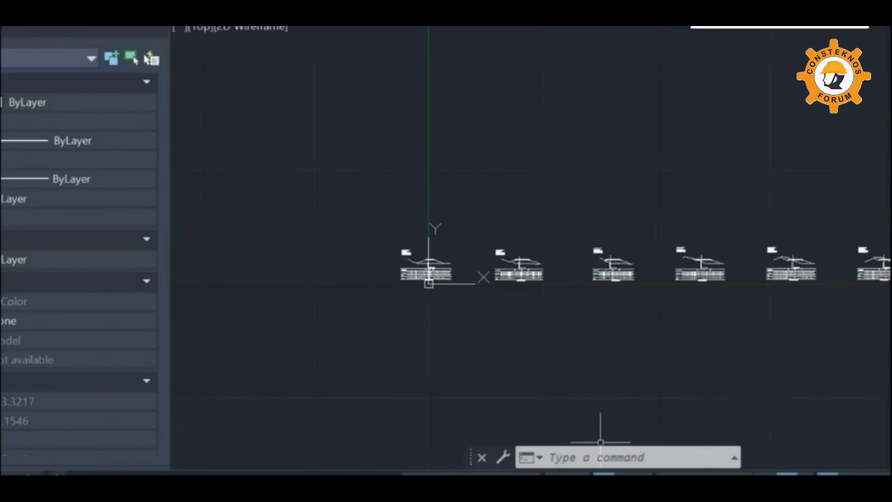
- Switch to Excel to review the 20-120 (2) sheet's total quantities and chainage 120 chart, and open the Billing Data sheet
mouse_move(597, 473)
left_click(579, 430)
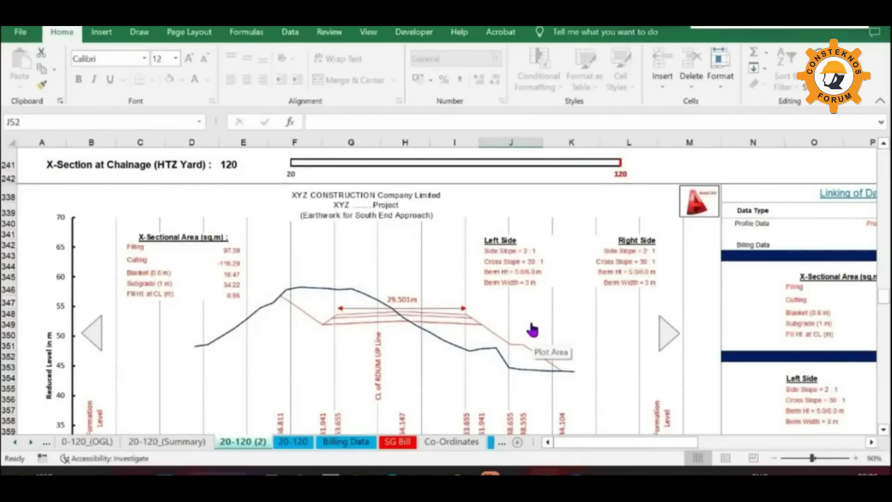
scroll(533, 330, "down", 7)
scroll(606, 303, "up", 20)
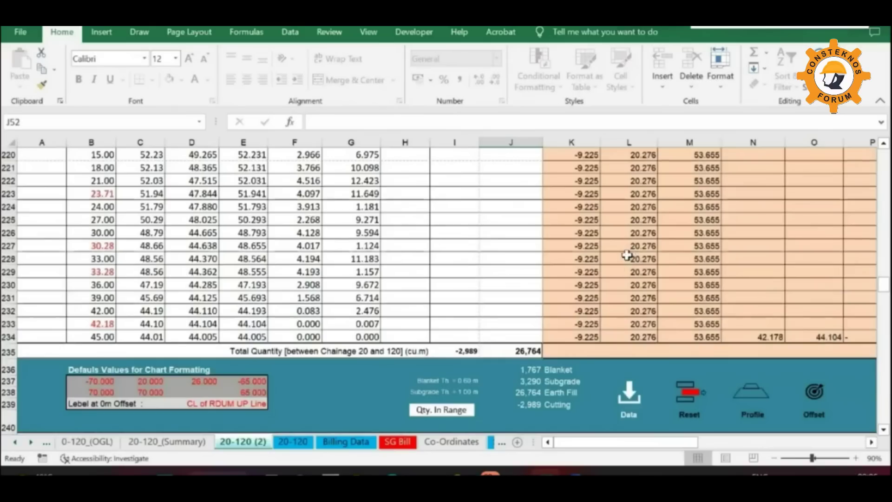
scroll(535, 302, "down", 6)
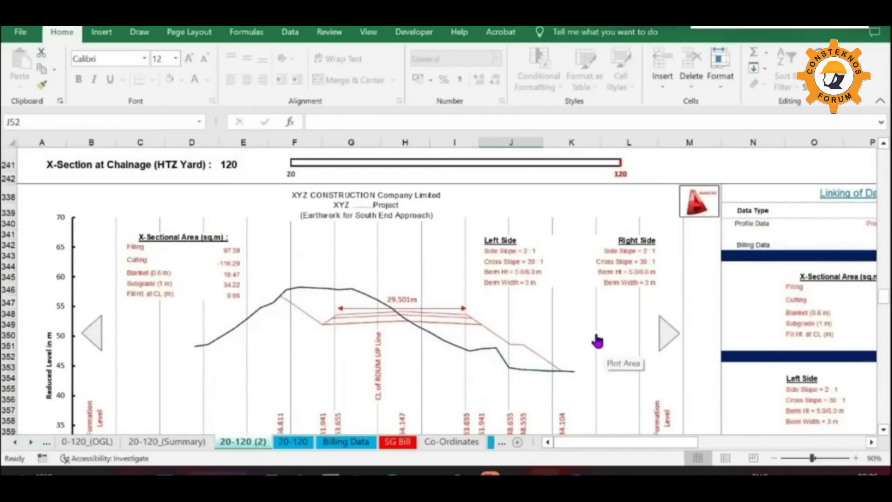
left_click(350, 445)
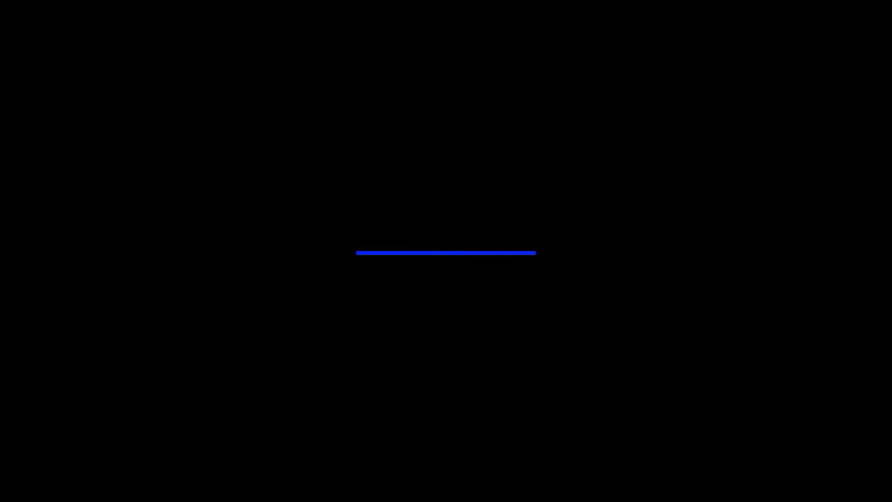